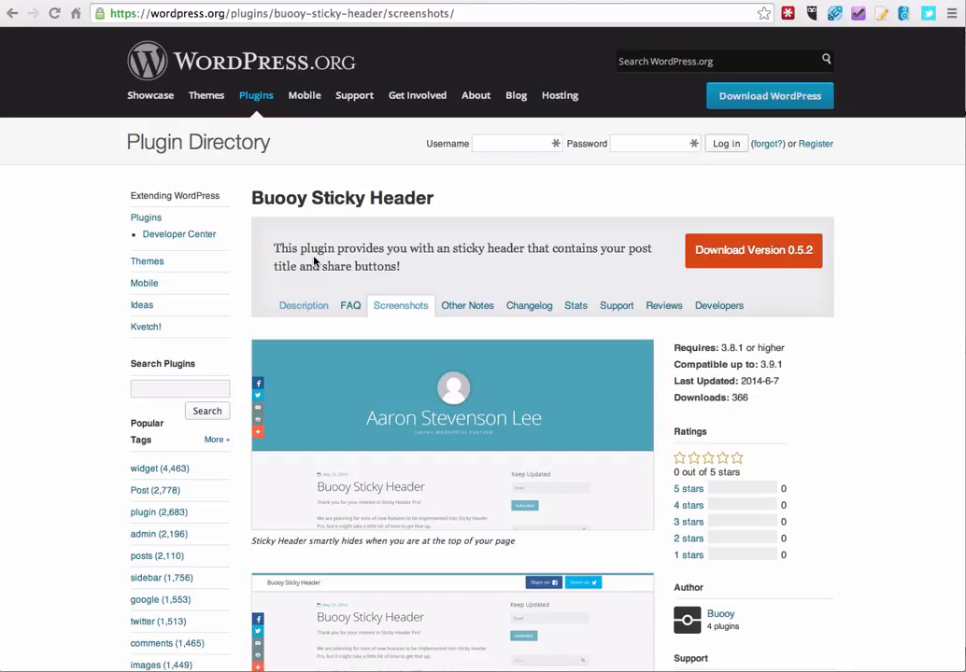
Examine the Buooy Sticky Header plugin page, including its description and the screenshots of the sticky bar and share buttons.
triple_click(283, 203)
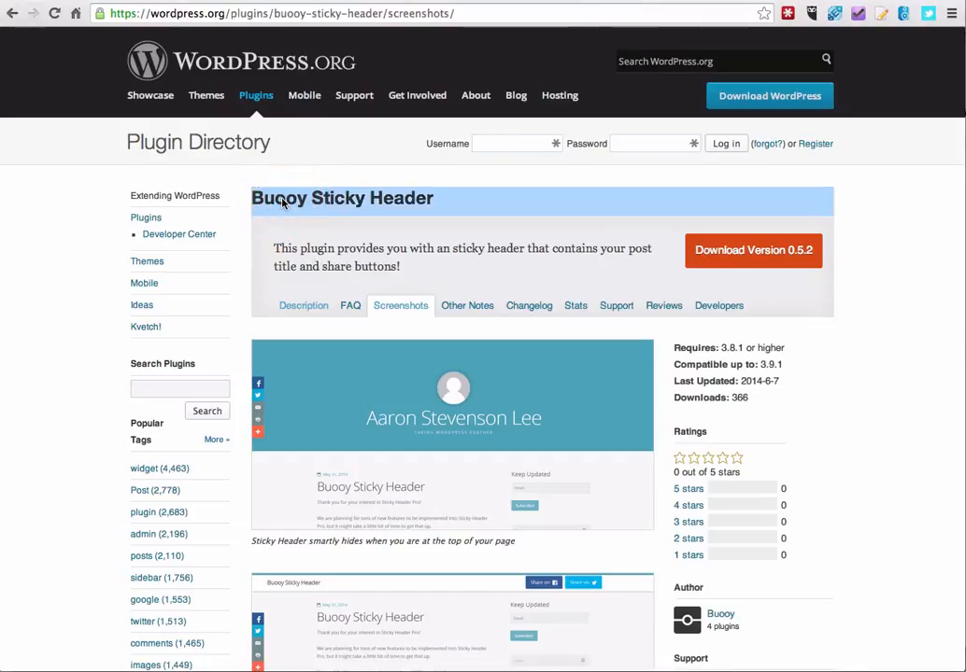
click(362, 252)
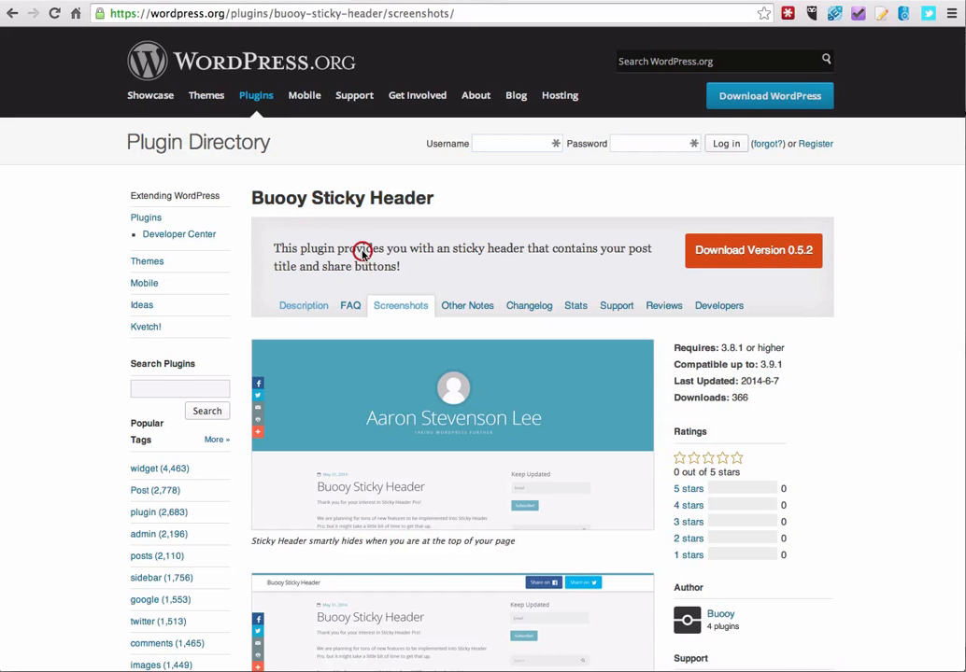
scroll(423, 224, down, 1)
scroll(425, 222, down, 1)
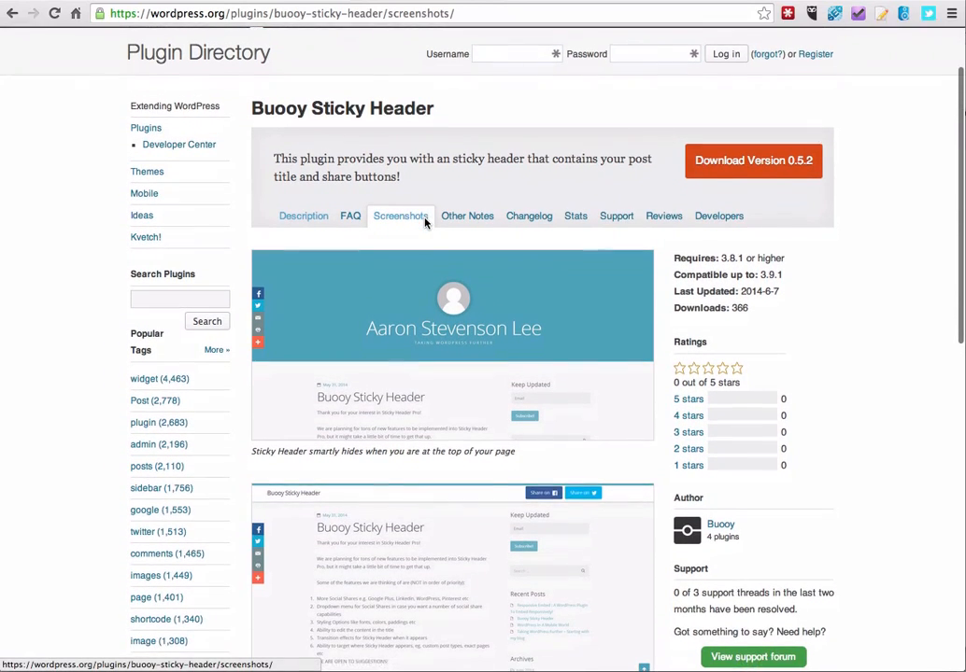
scroll(443, 277, down, 2)
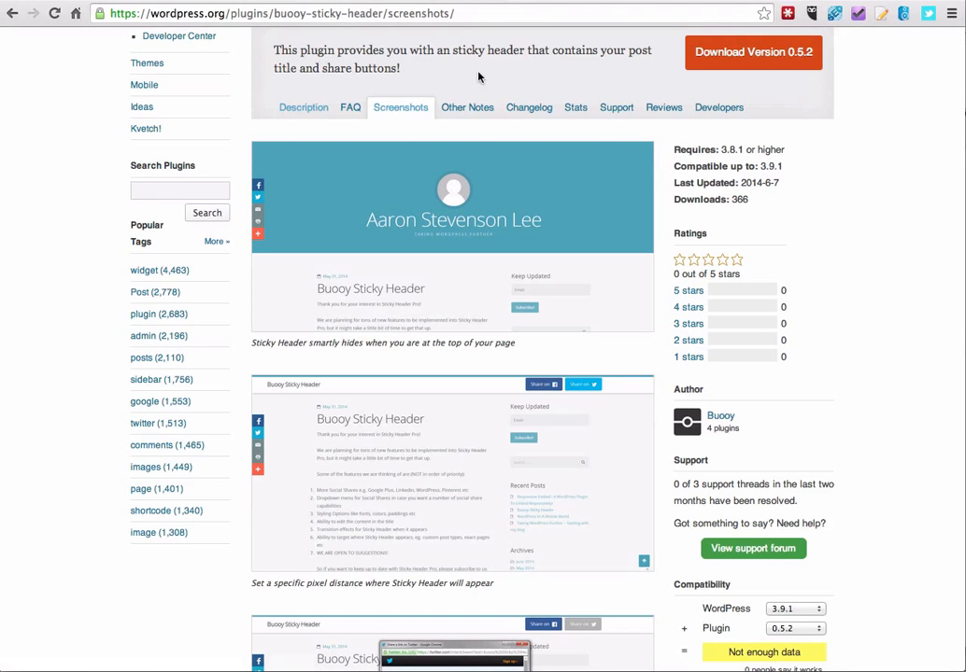
scroll(635, 131, down, 2)
scroll(637, 133, down, 1)
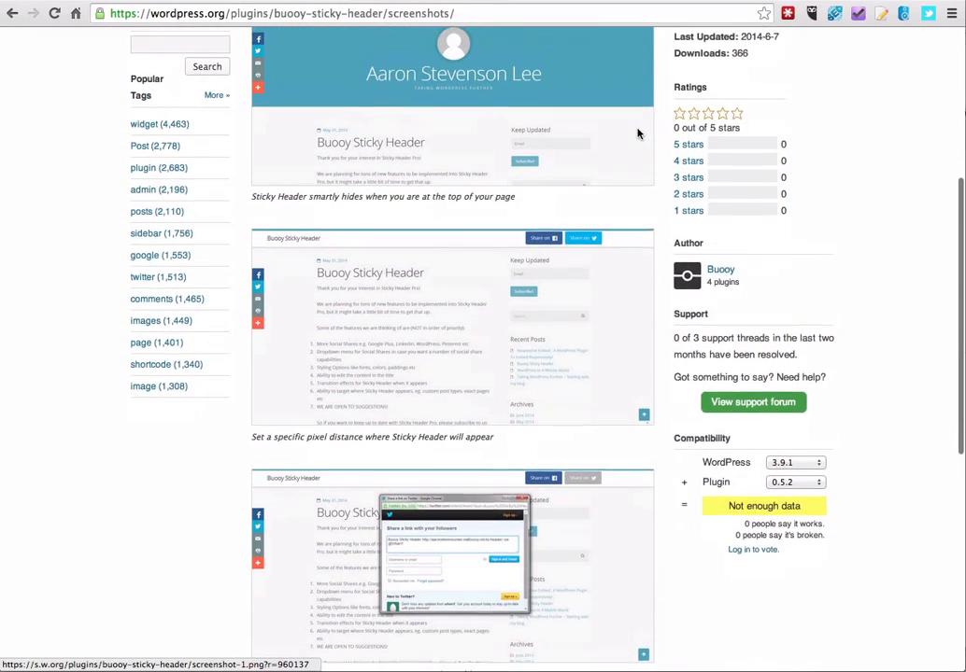
scroll(528, 117, up, 2)
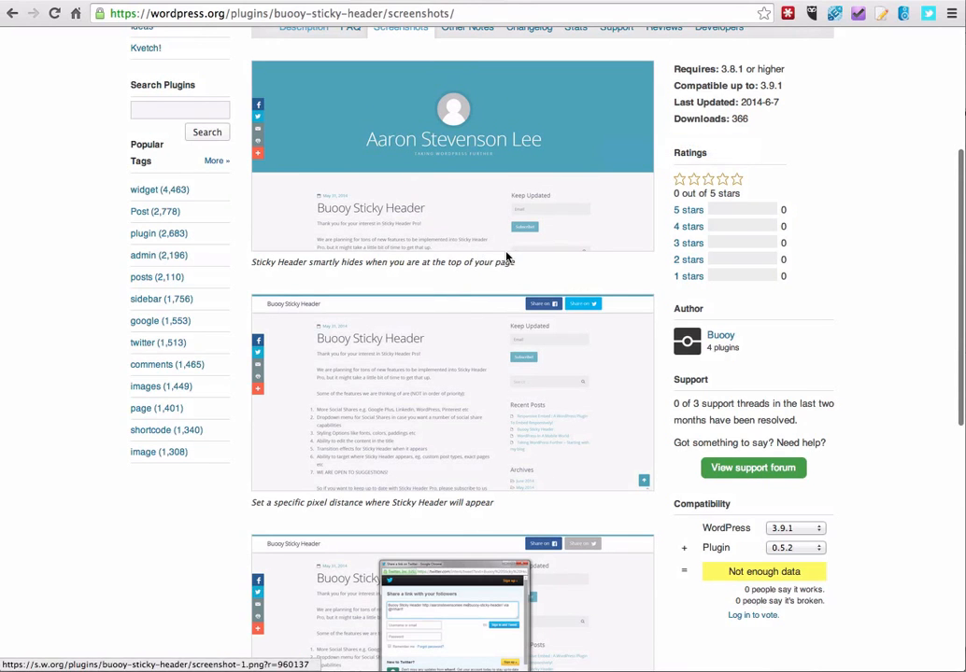
scroll(616, 289, down, 1)
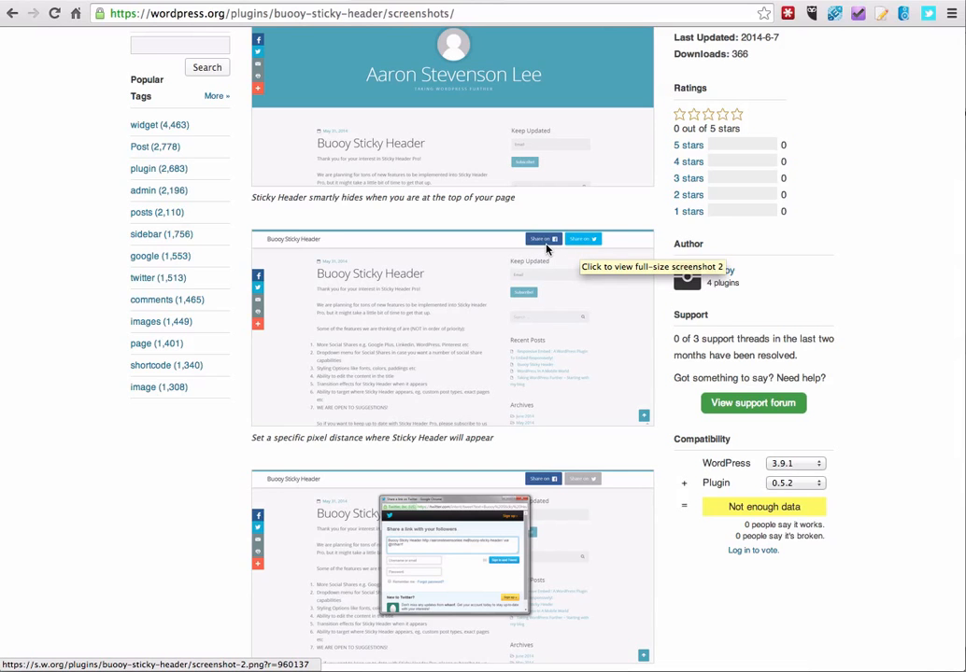
scroll(664, 280, down, 1)
scroll(664, 280, up, 5)
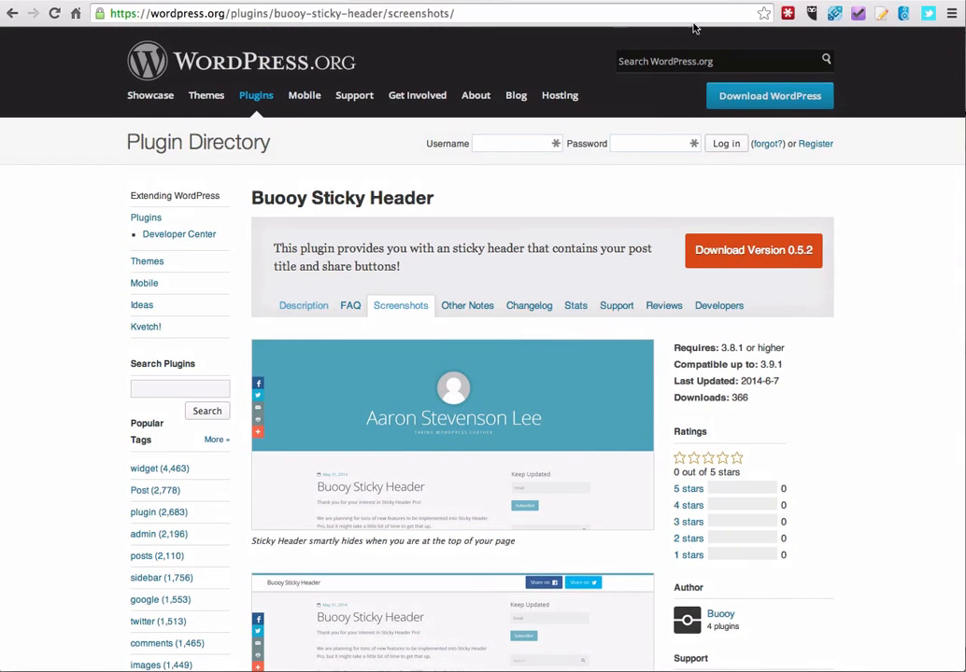
Switch to the test site's WordPress admin and search the installable plugins for "Buooy Sticky Header".
click(572, 3)
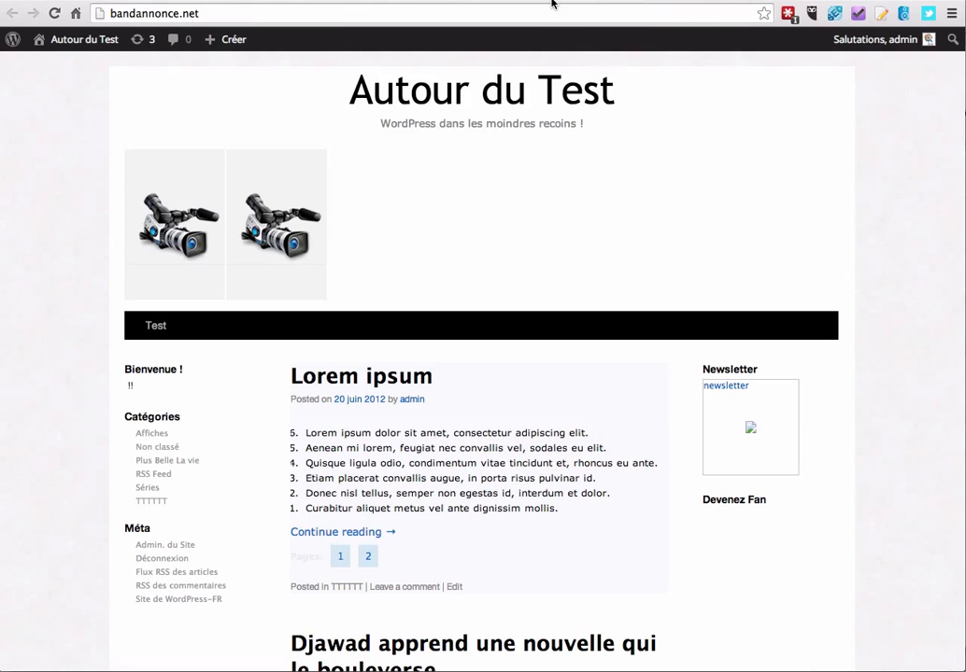
click(550, 3)
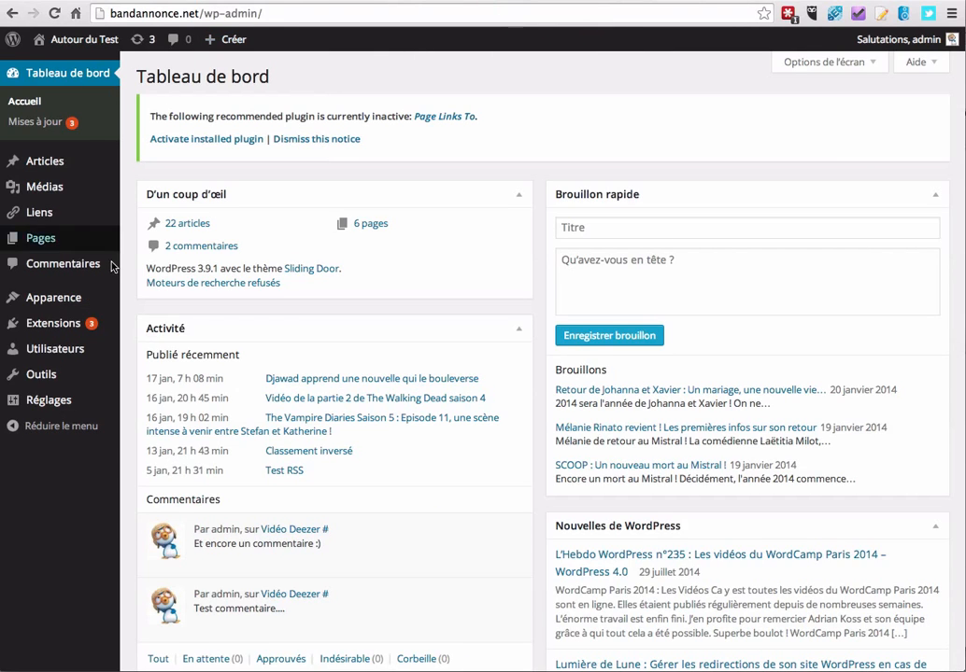
mouse_move(80, 328)
click(154, 346)
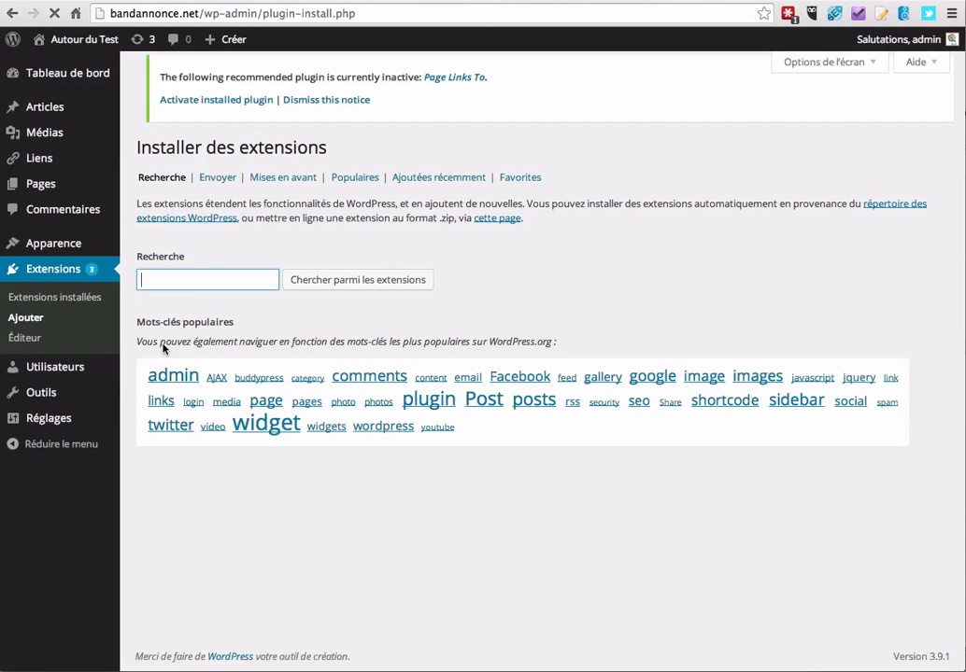
click(205, 272)
text(Buooy Sticky Header)
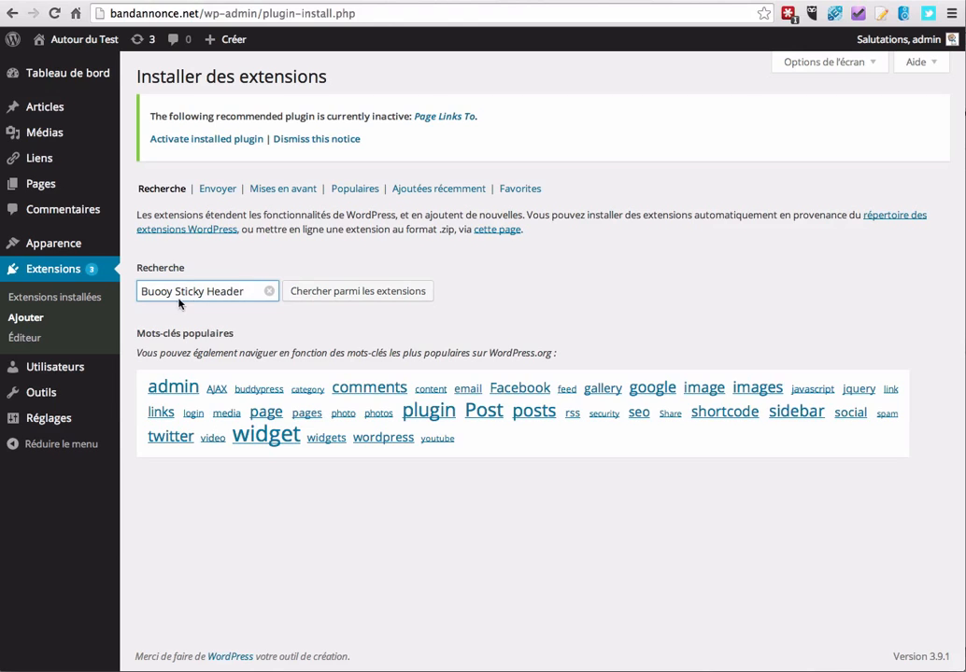
click(369, 293)
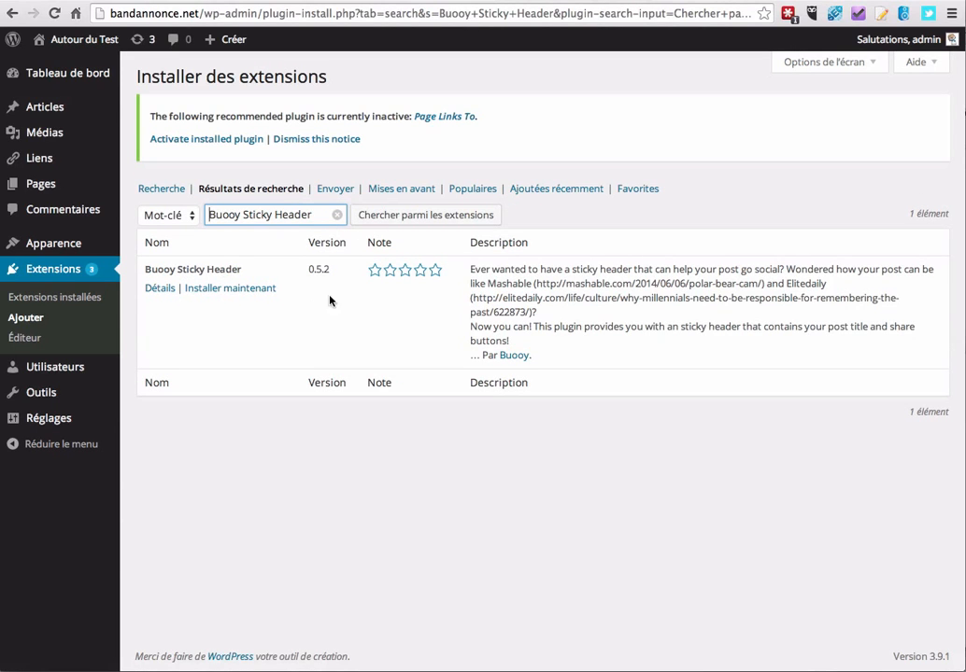
Install the Buooy Sticky Header plugin and activate it.
click(244, 290)
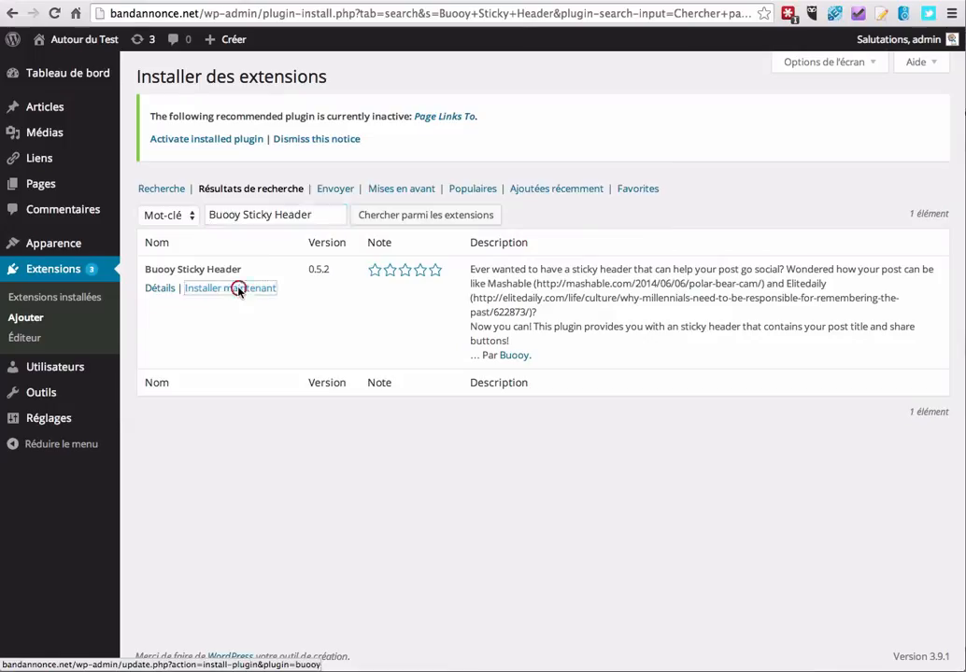
click(596, 211)
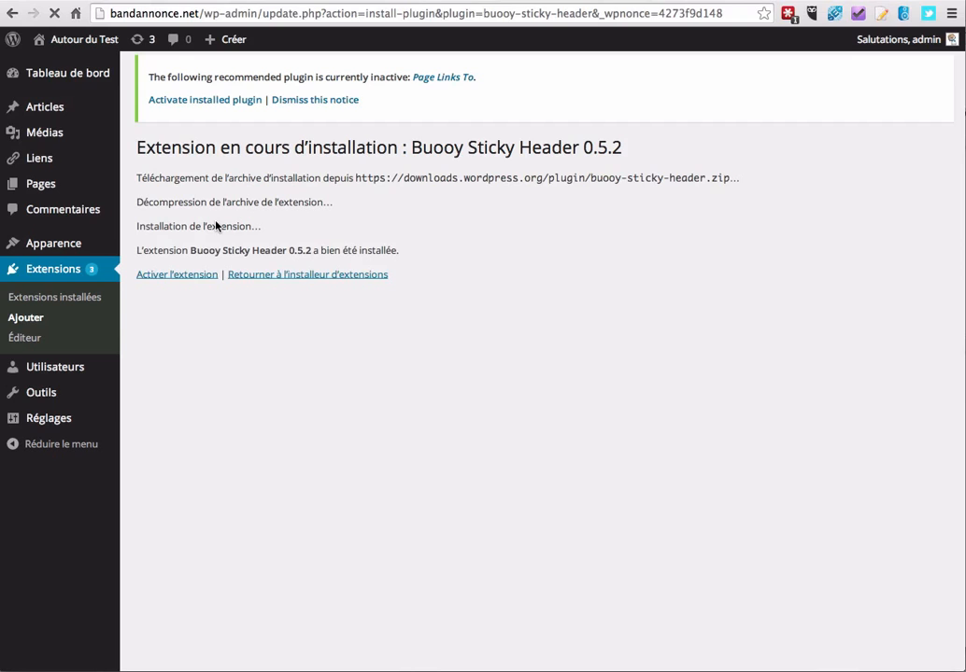
click(181, 278)
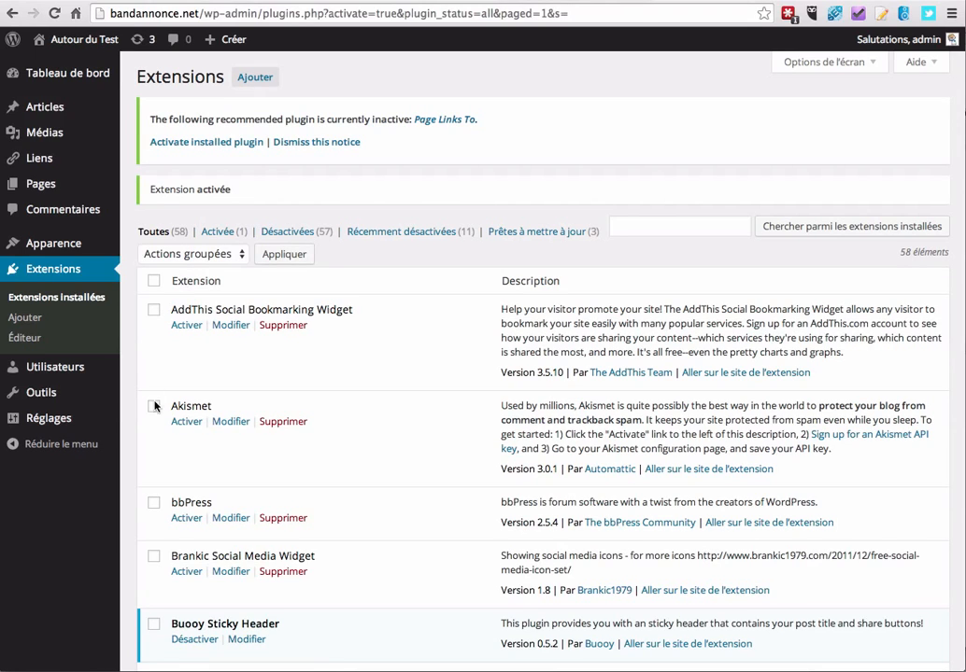
Open the Sticky Header settings page and decline anonymous usage tracking.
mouse_move(48, 419)
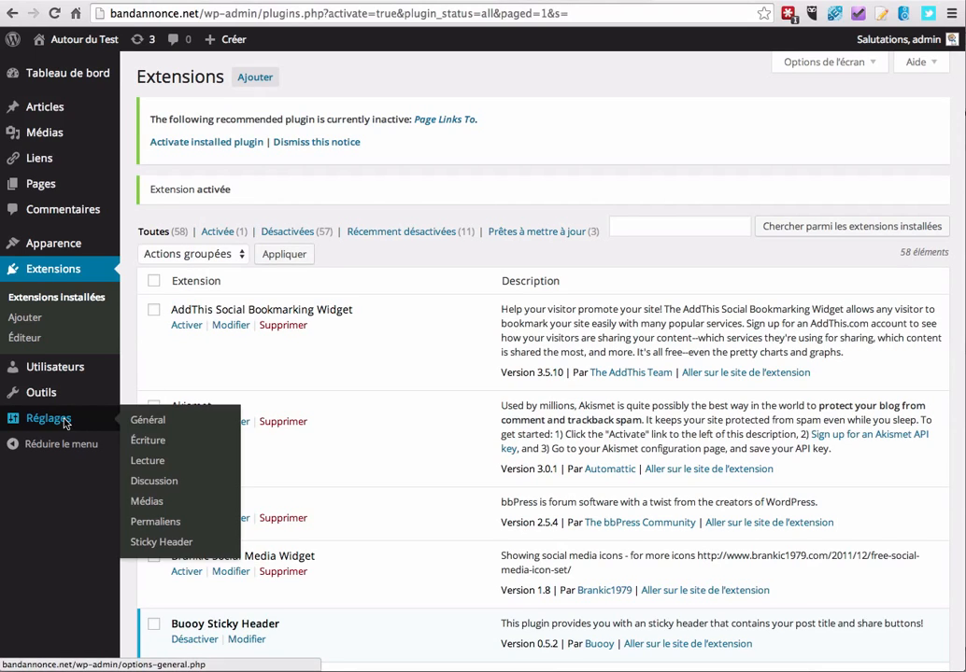
click(178, 545)
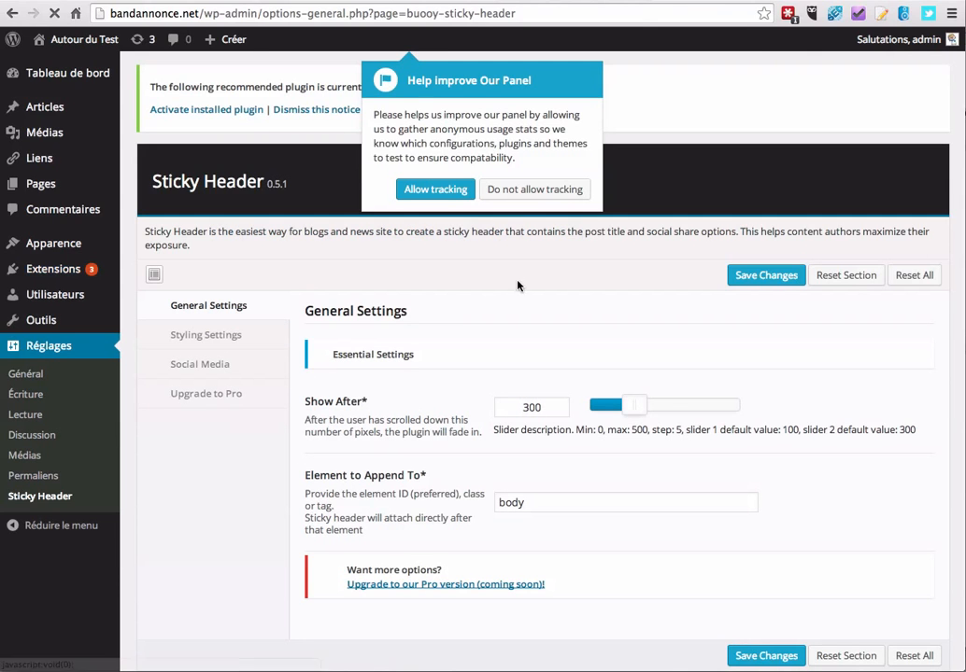
click(554, 190)
Review the plugin's General, Styling and Social Media settings, ending on the Facebook and Twitter options.
scroll(421, 263, down, 3)
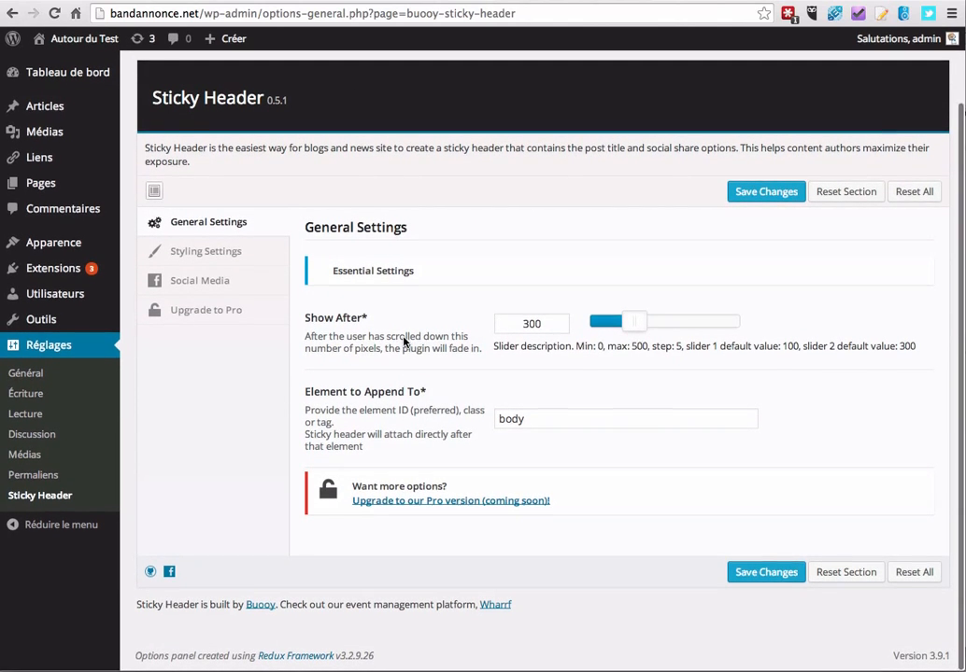
scroll(403, 343, down, 1)
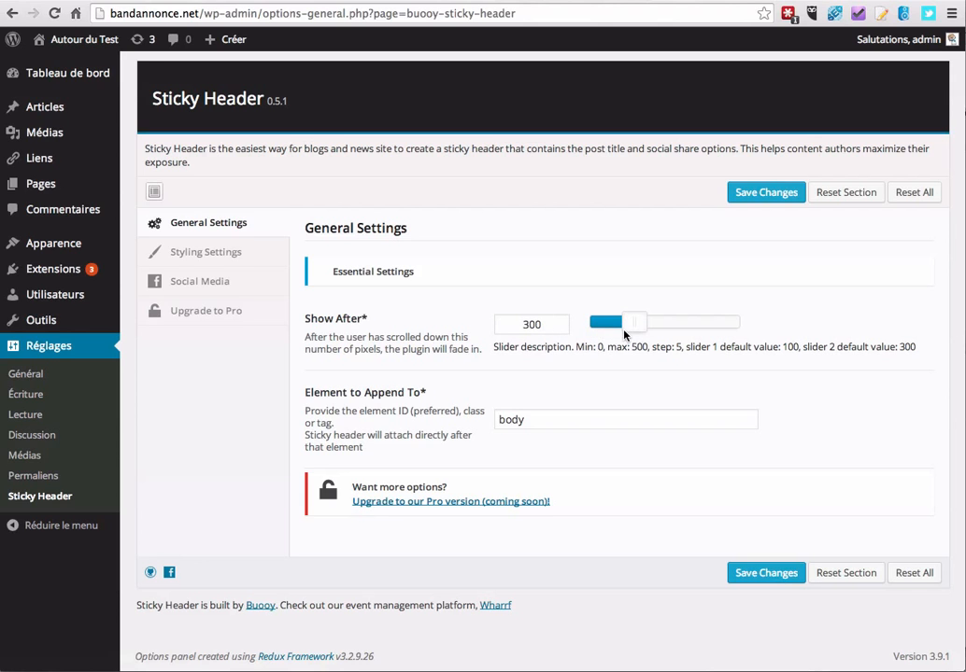
click(169, 252)
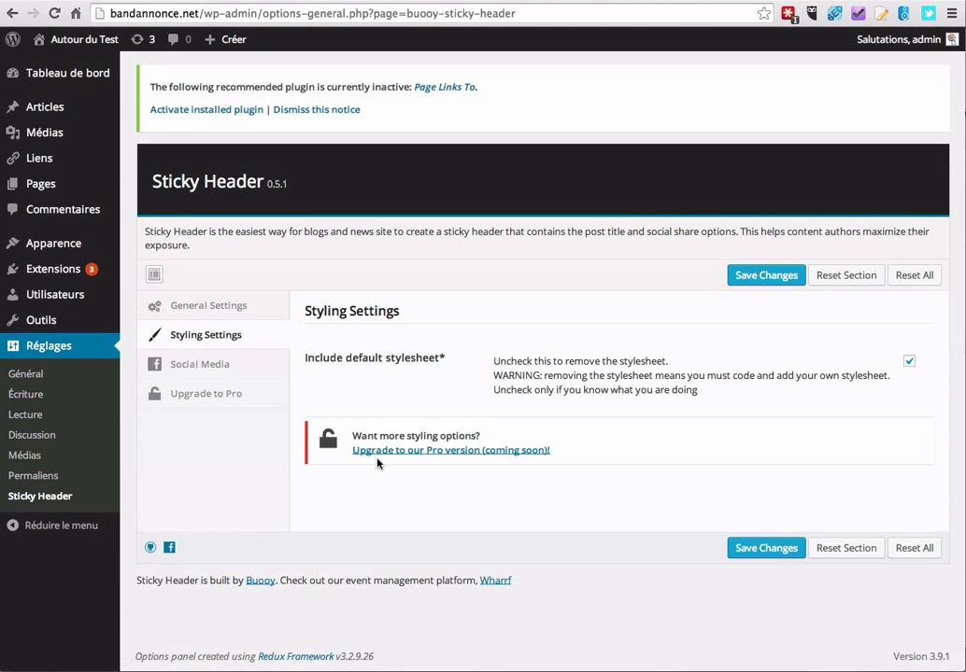
click(183, 366)
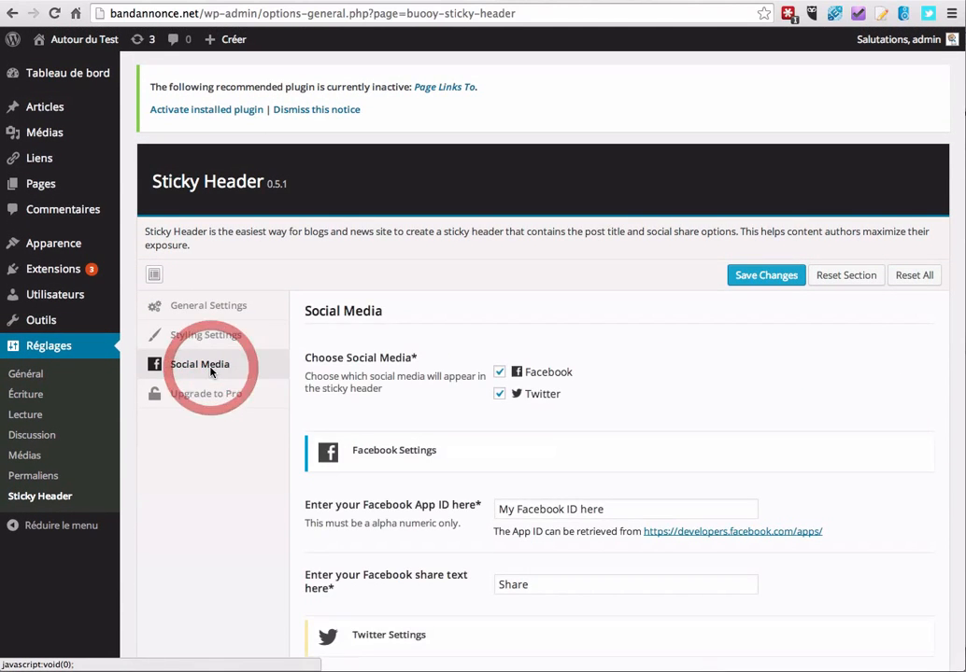
scroll(385, 353, down, 3)
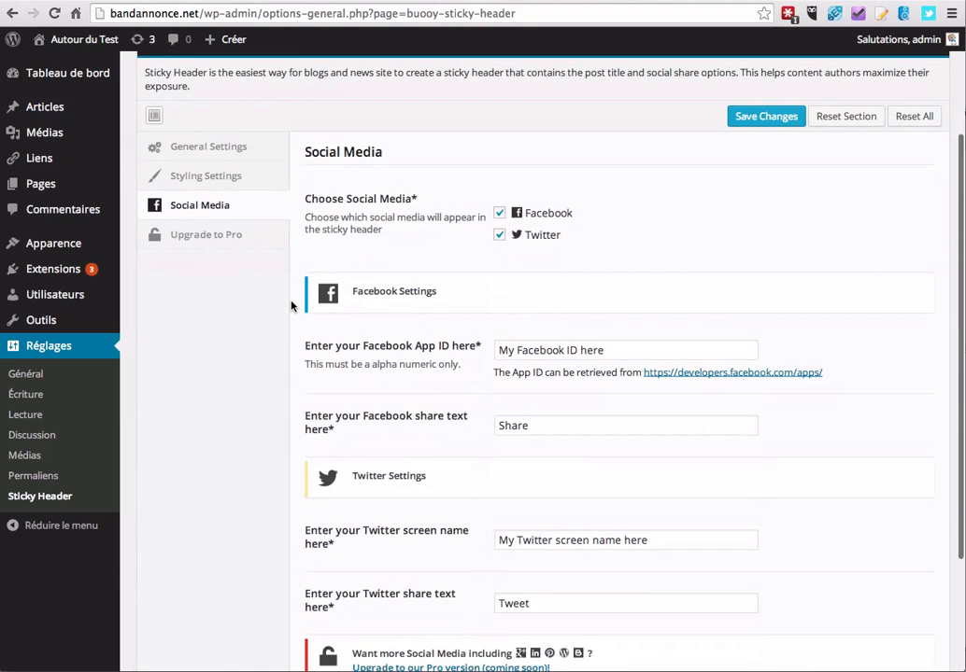
scroll(290, 305, down, 3)
scroll(290, 306, up, 5)
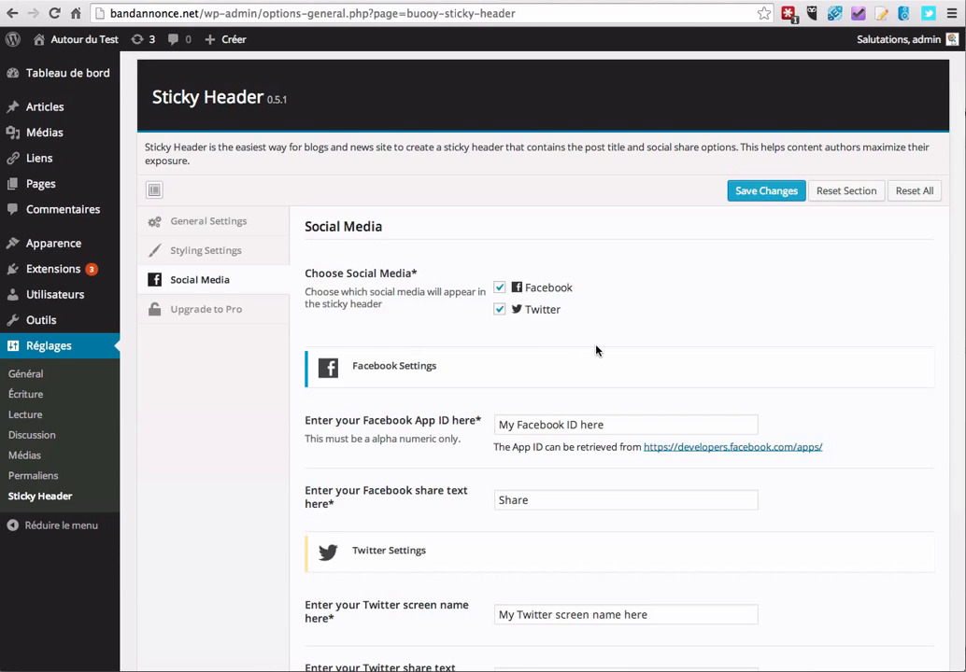
scroll(594, 349, down, 3)
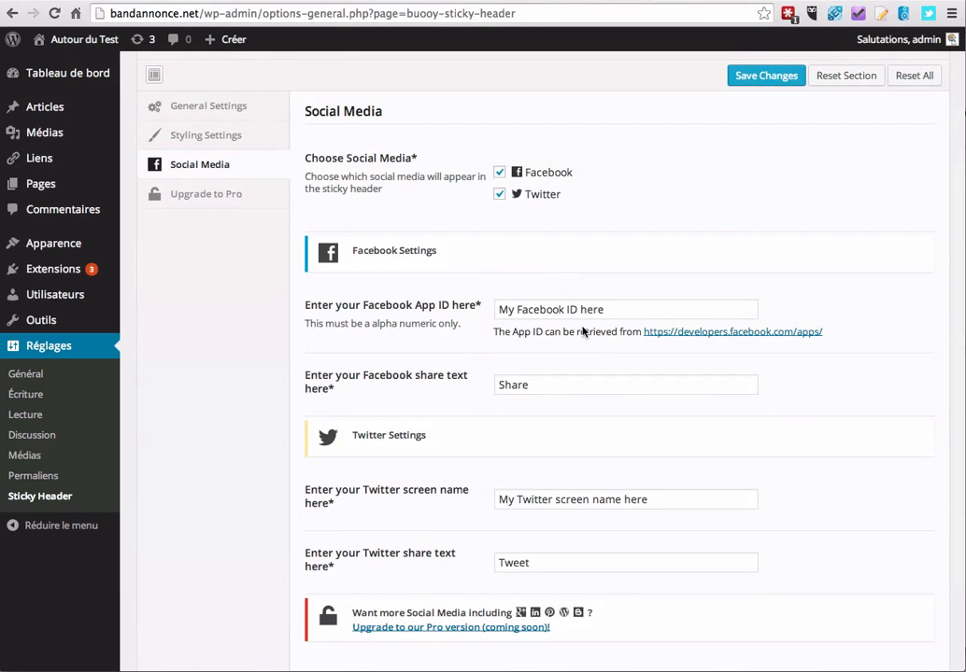
scroll(448, 323, down, 2)
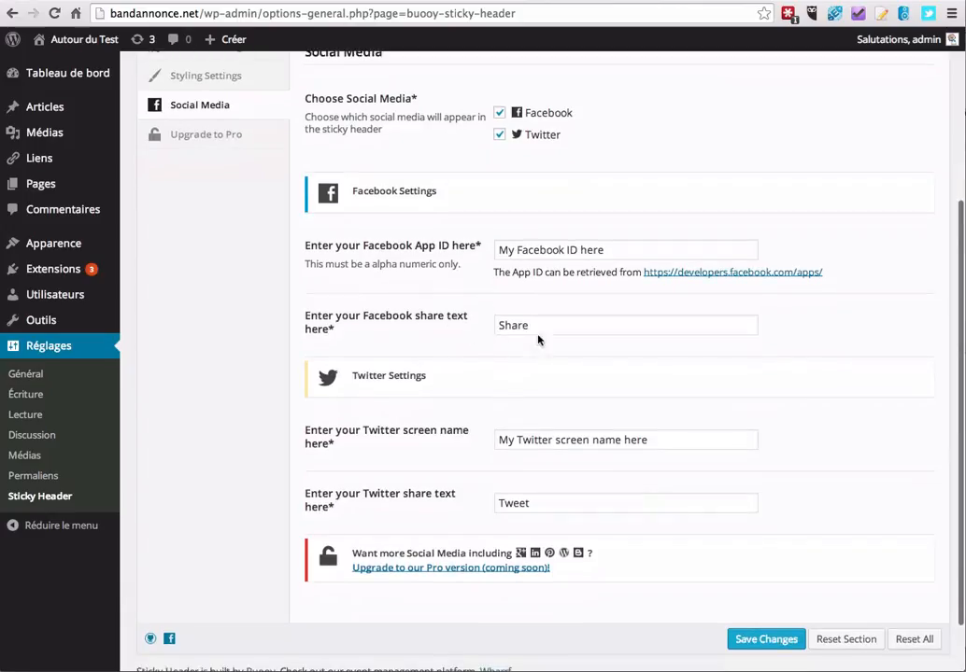
Set the Facebook share text to "Partager".
click(514, 326)
double_click(537, 326)
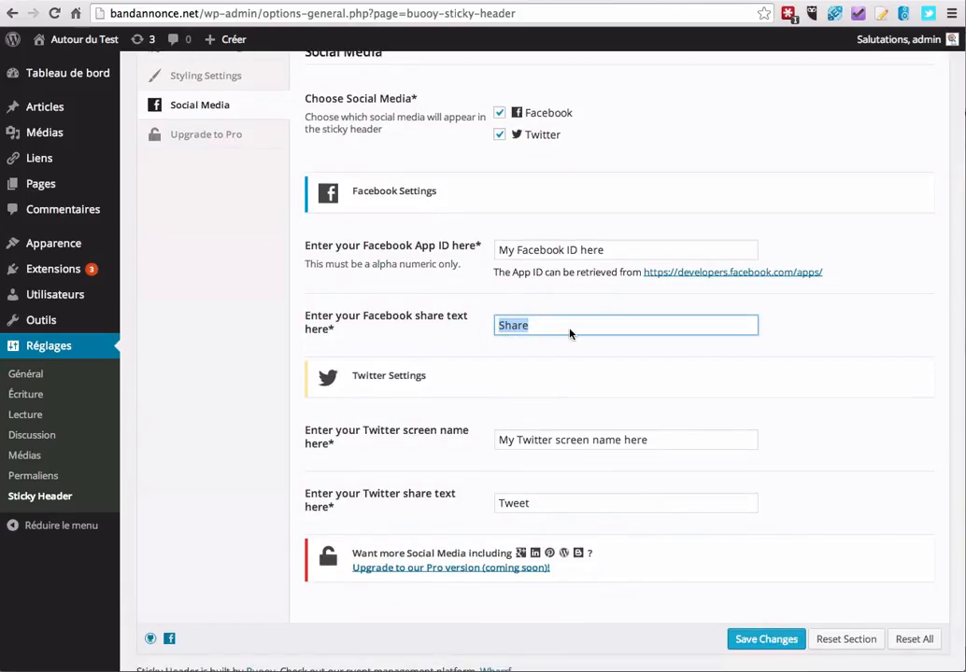
text(Partager)
Set the Twitter screen name to "Autourdututo".
scroll(398, 351, down, 2)
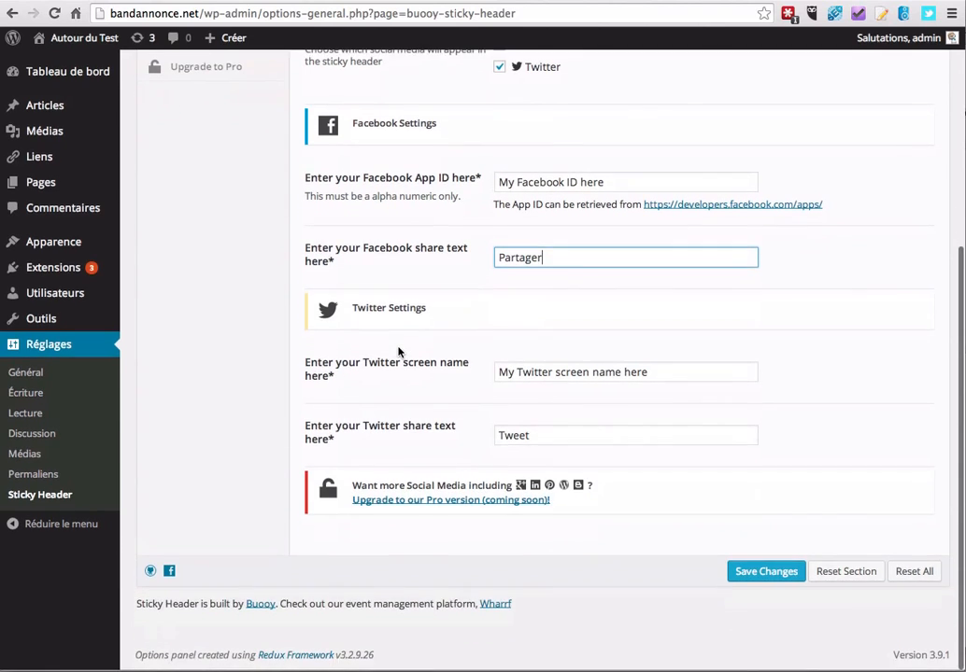
triple_click(524, 377)
click(590, 401)
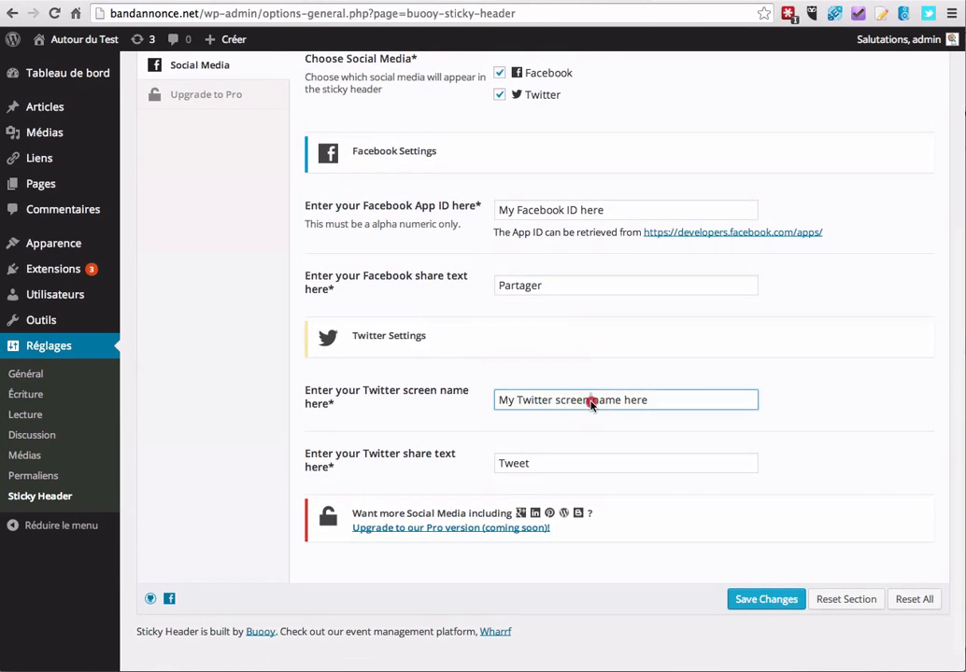
triple_click(590, 401)
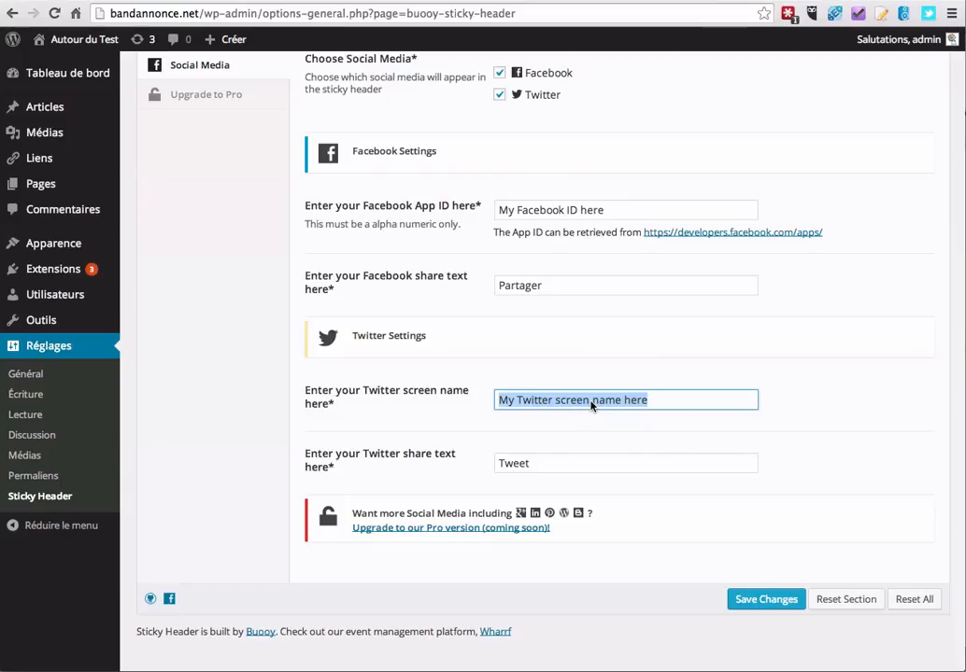
text(A)
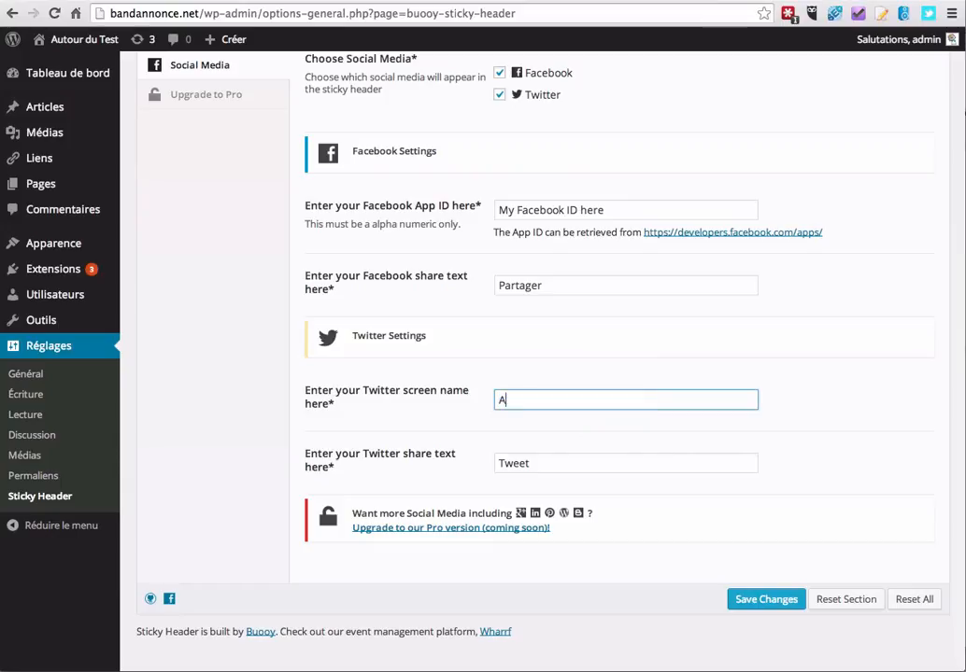
text(utourdututo)
Check the Facebook and Twitter share texts, then save the Sticky Header settings.
double_click(517, 284)
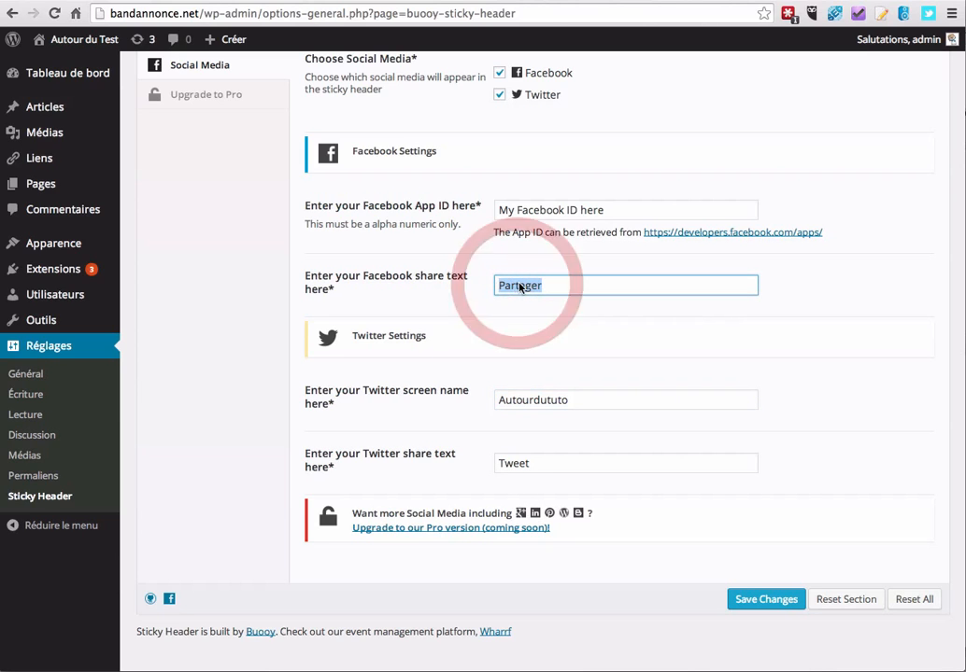
double_click(528, 465)
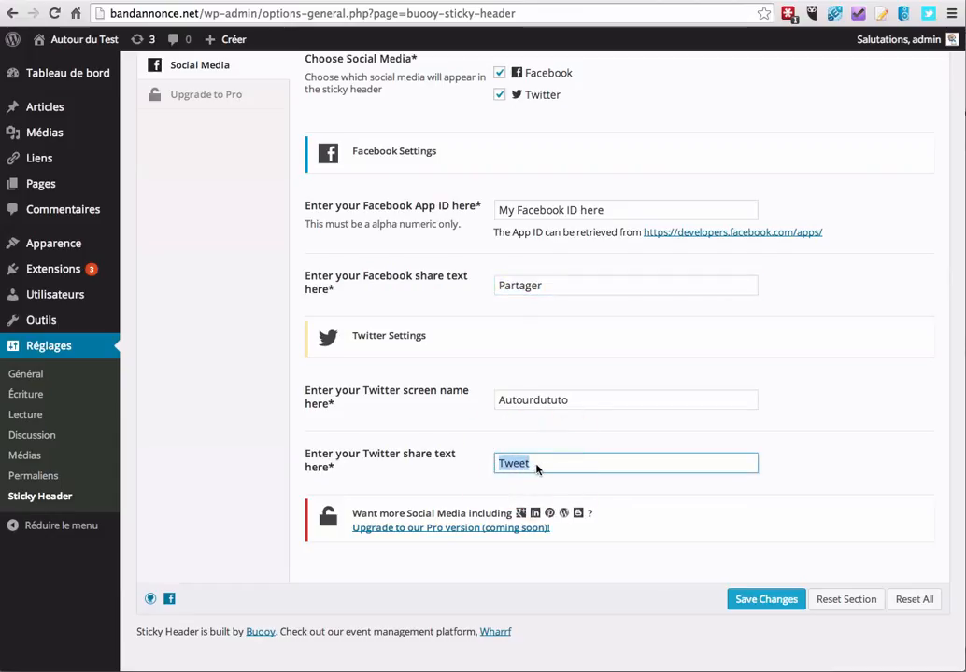
click(538, 468)
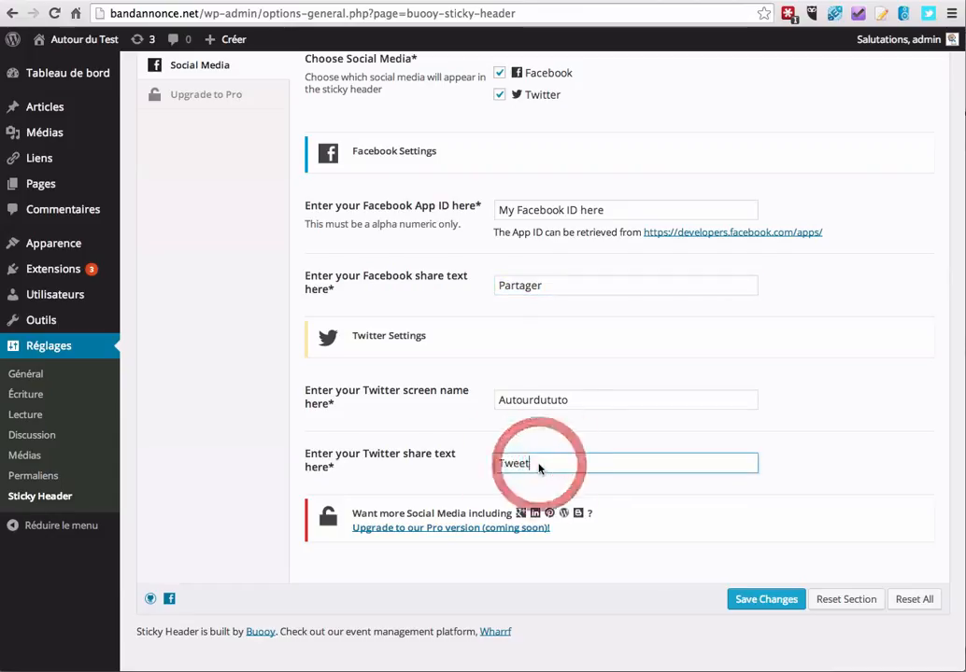
click(772, 602)
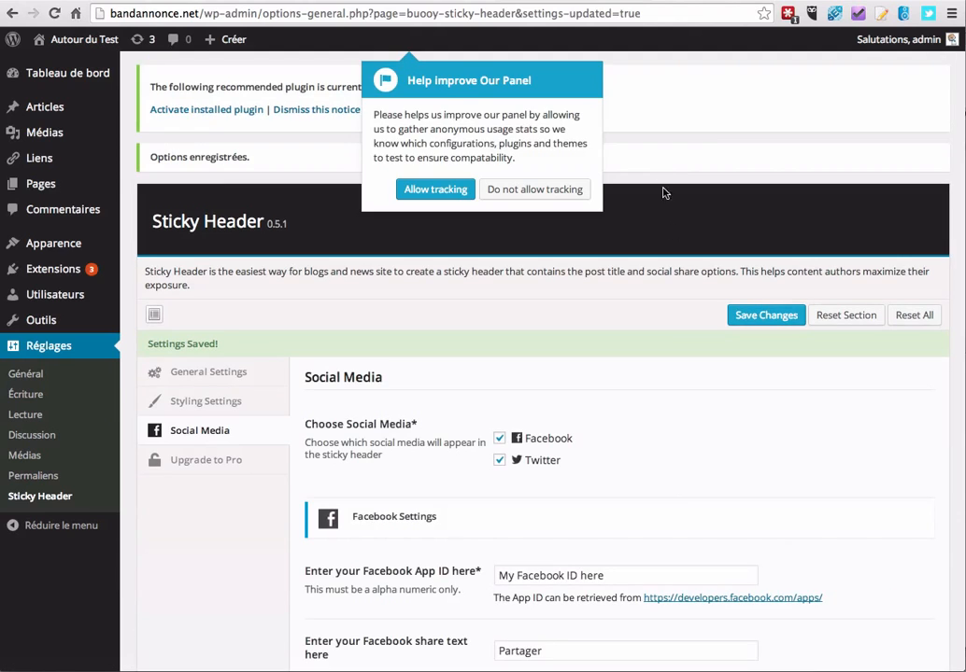
Open the article "Vidéo de la partie 2 de The Walking Dead saison 4" on the public site to view its sticky header.
click(712, 3)
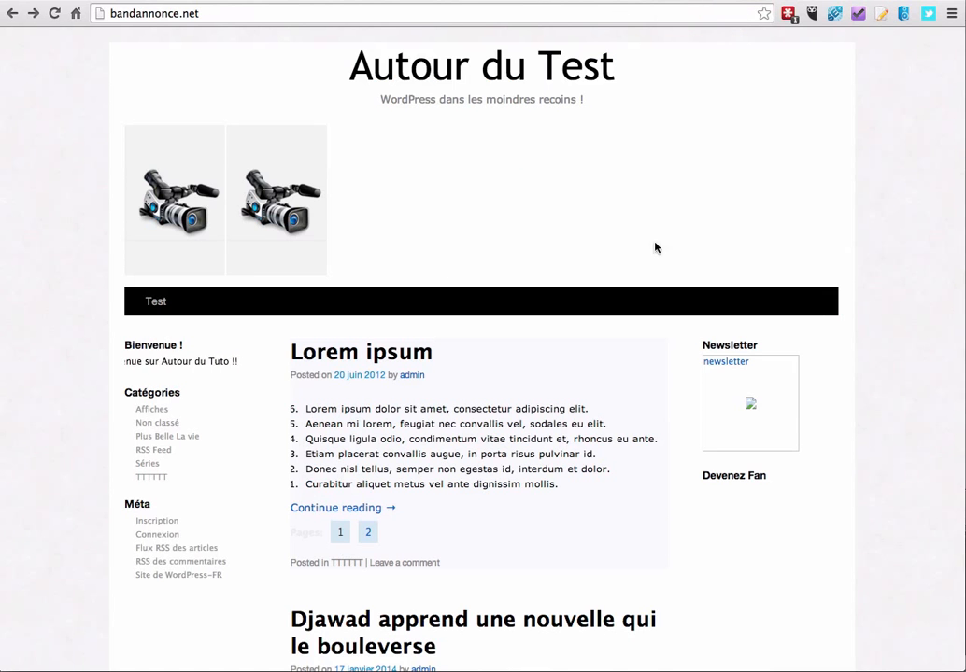
scroll(556, 241, down, 5)
scroll(557, 240, down, 8)
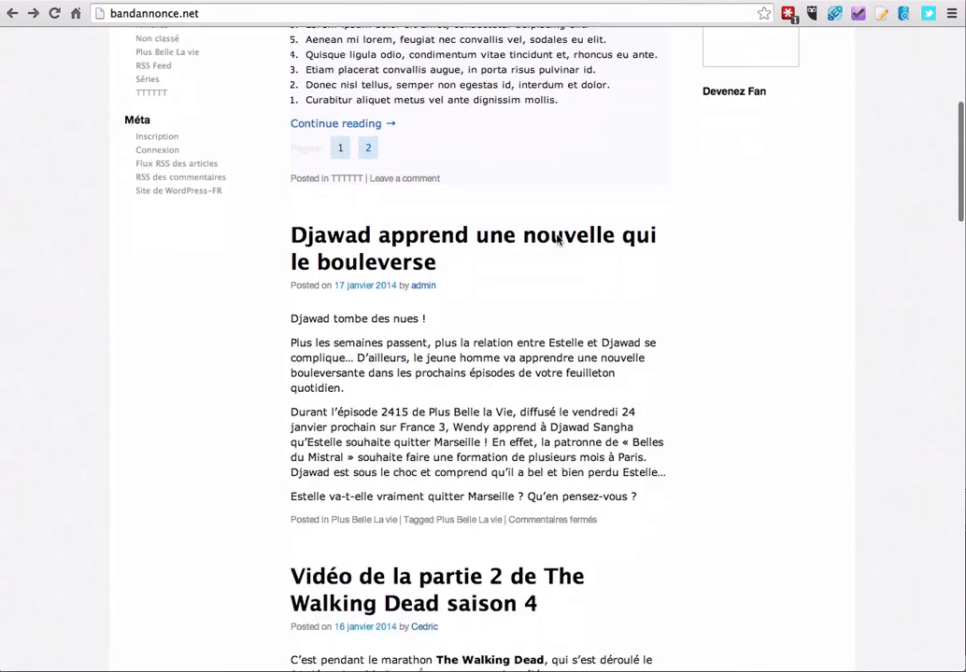
click(447, 255)
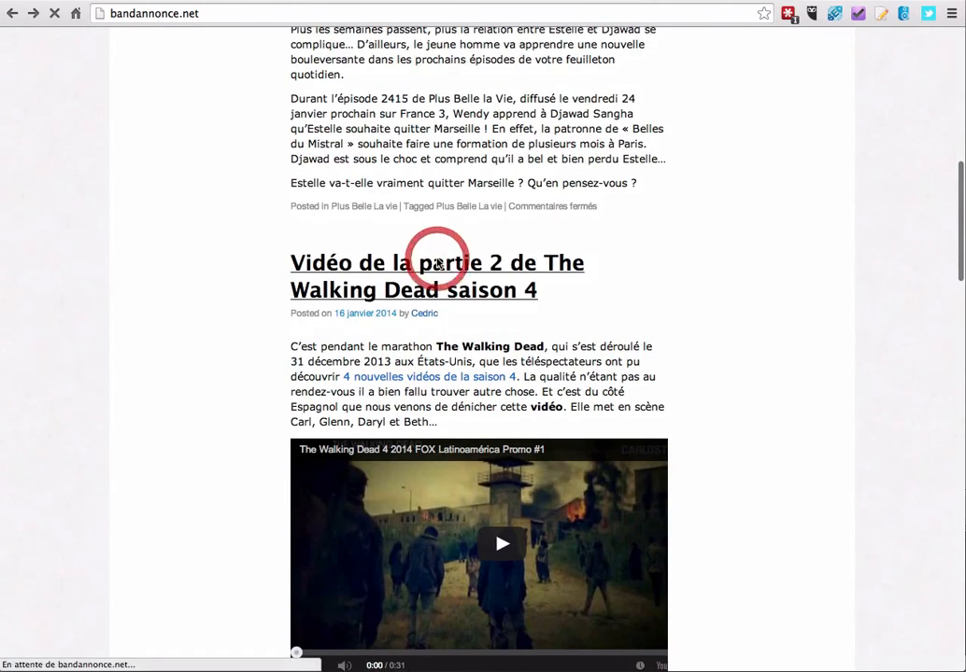
scroll(795, 187, down, 8)
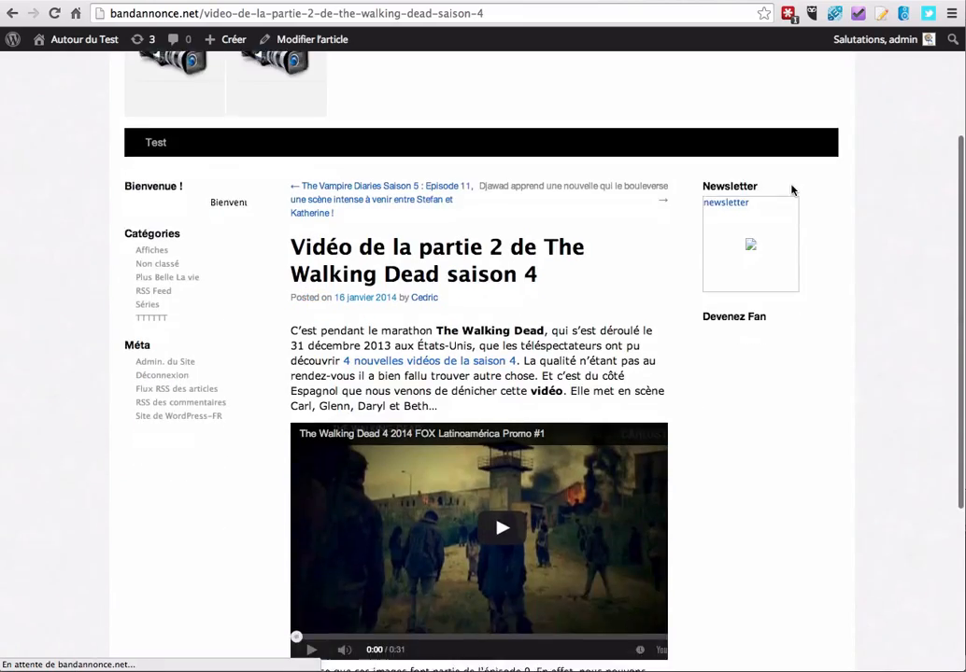
Log out of the WordPress admin account and return to the bandannonce.net home page.
mouse_move(873, 39)
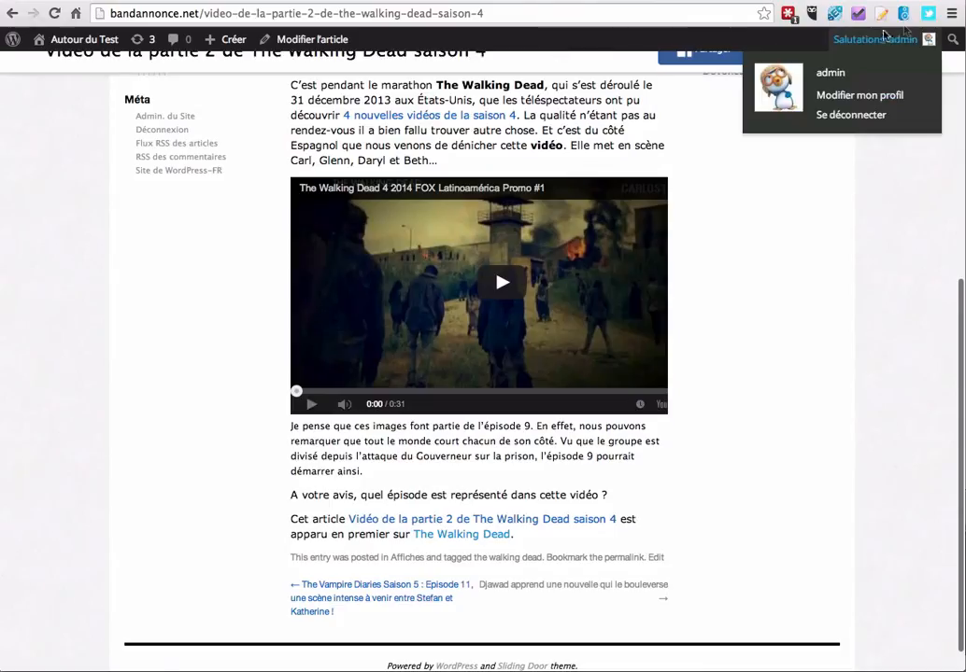
click(861, 116)
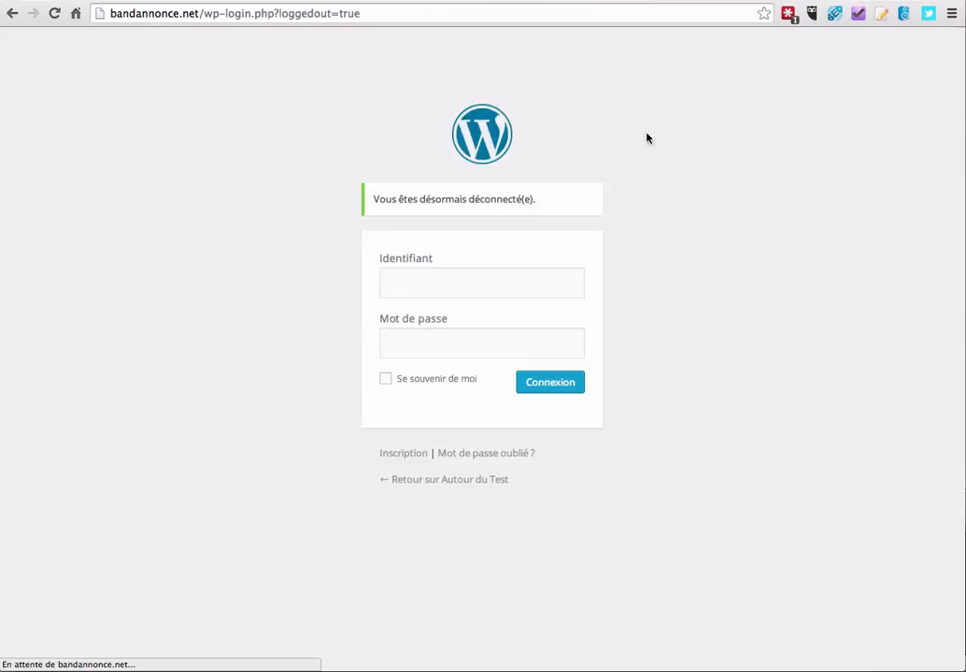
drag(207, 13, 522, 13)
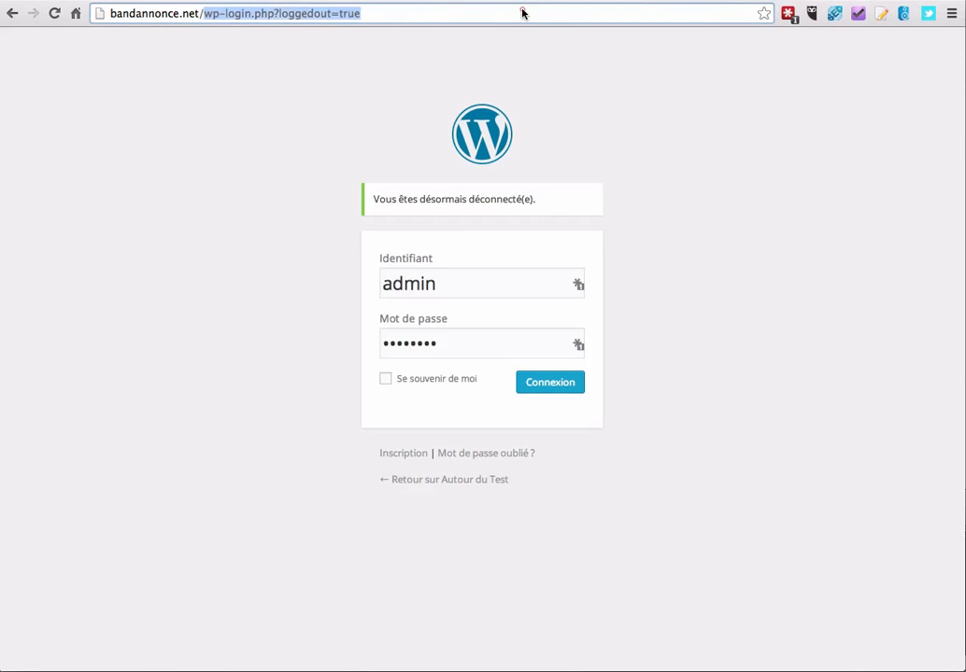
key(BackSpace)
key(Return)
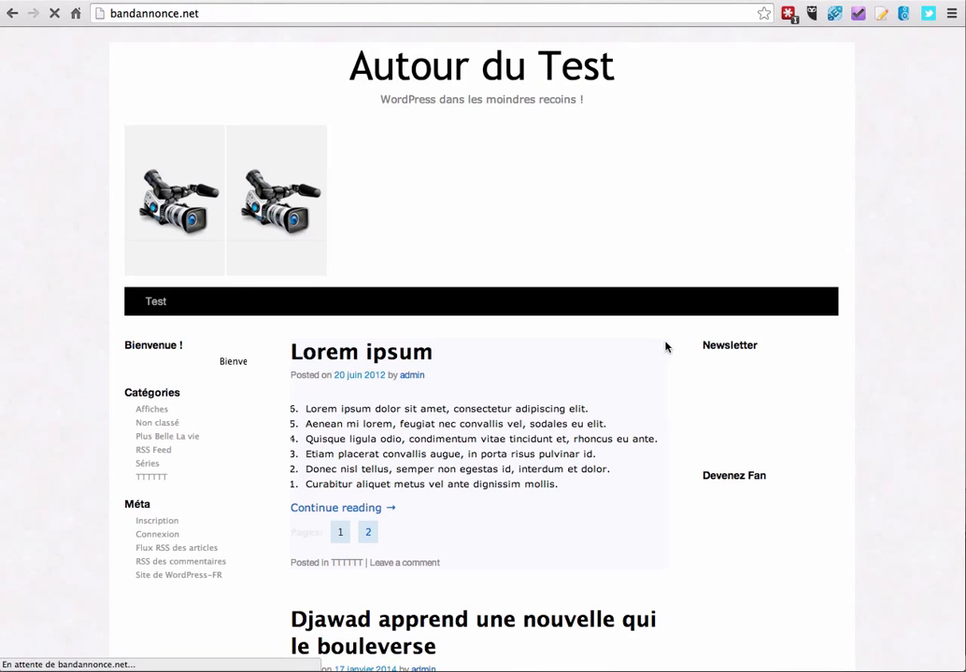
Open the article "Vidéo de la partie 2 de The Walking Dead saison 4" as a logged-out visitor.
scroll(658, 362, down, 5)
scroll(656, 365, down, 8)
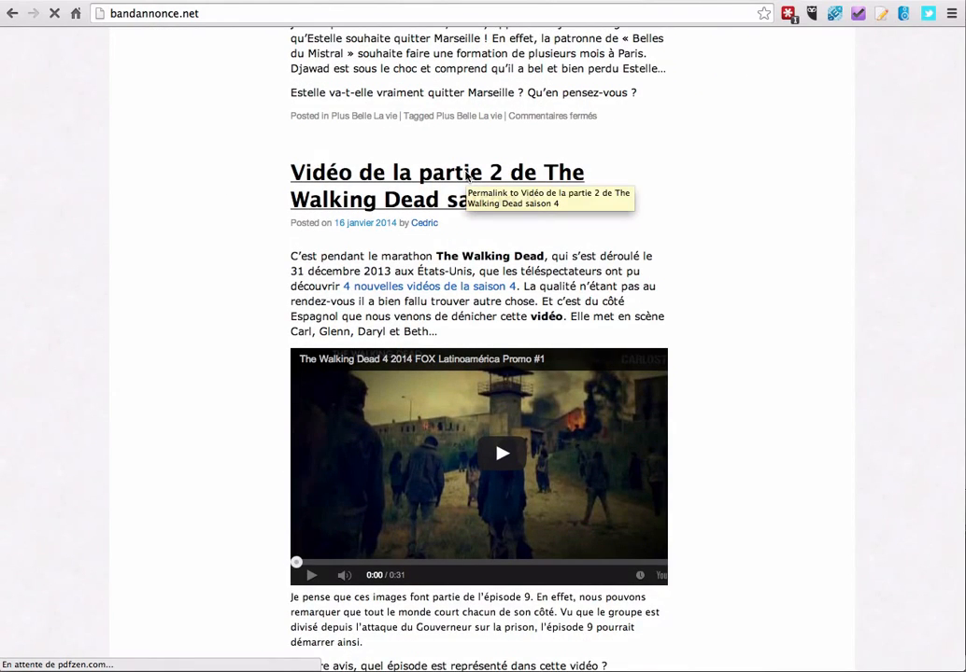
click(464, 177)
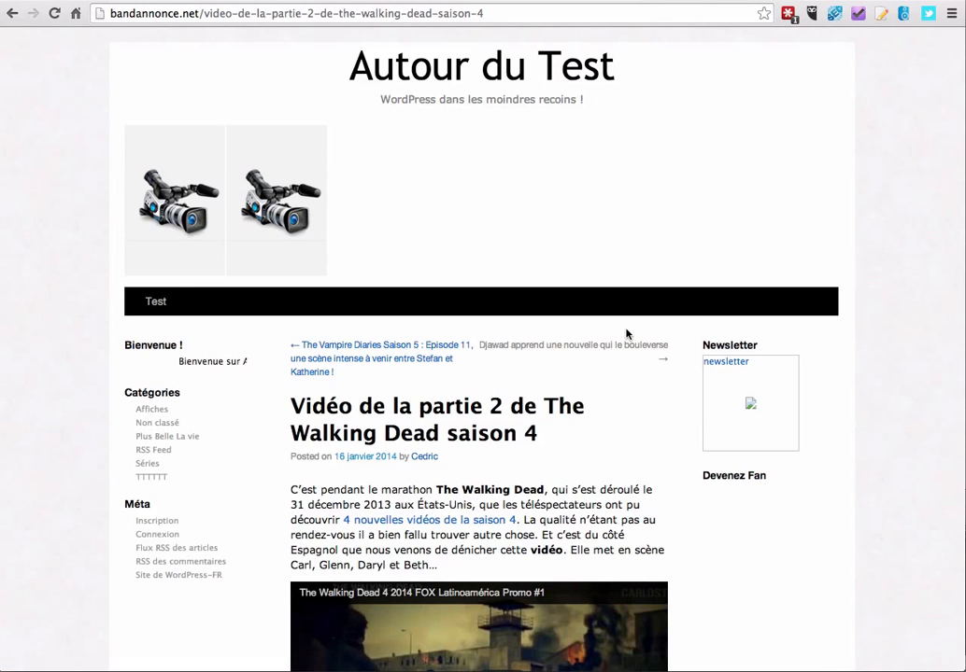
Examine how the sticky header with the post title and share buttons behaves while moving up and down the article.
scroll(626, 335, down, 2)
scroll(626, 334, down, 8)
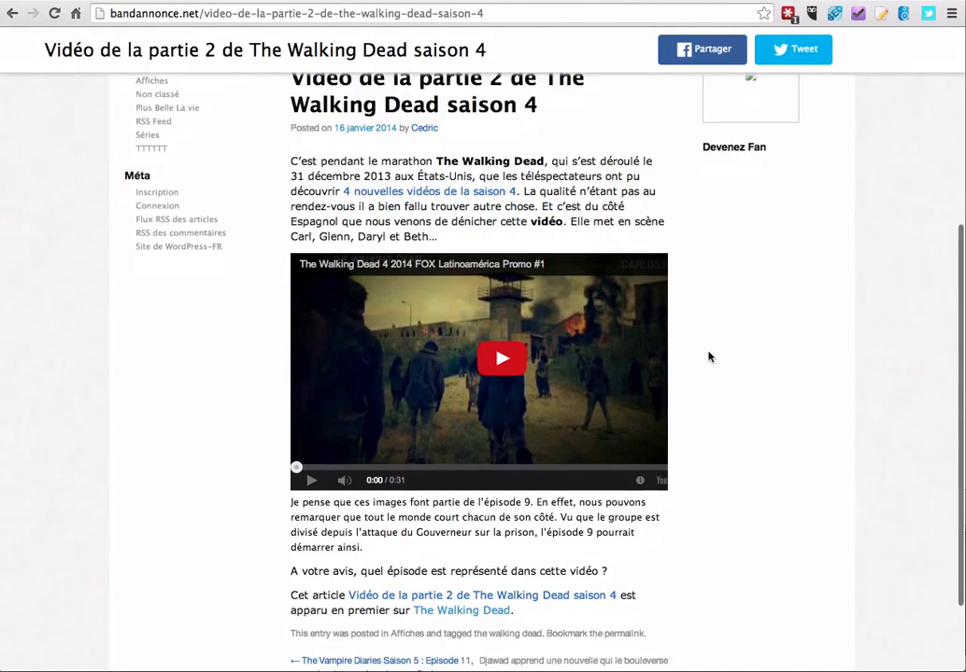
scroll(639, 224, up, 5)
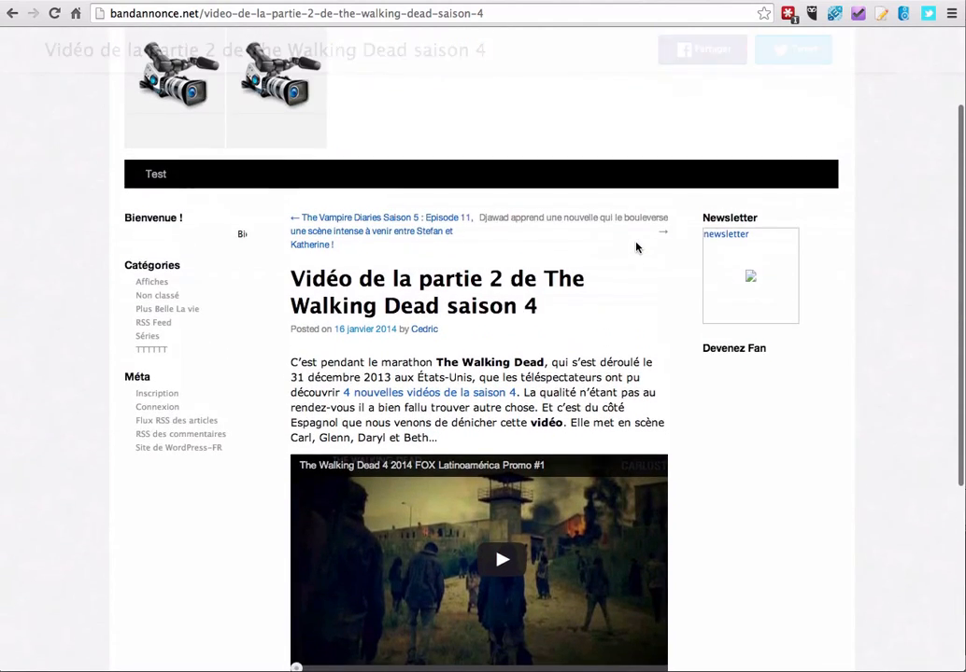
scroll(636, 248, down, 1)
scroll(636, 247, up, 3)
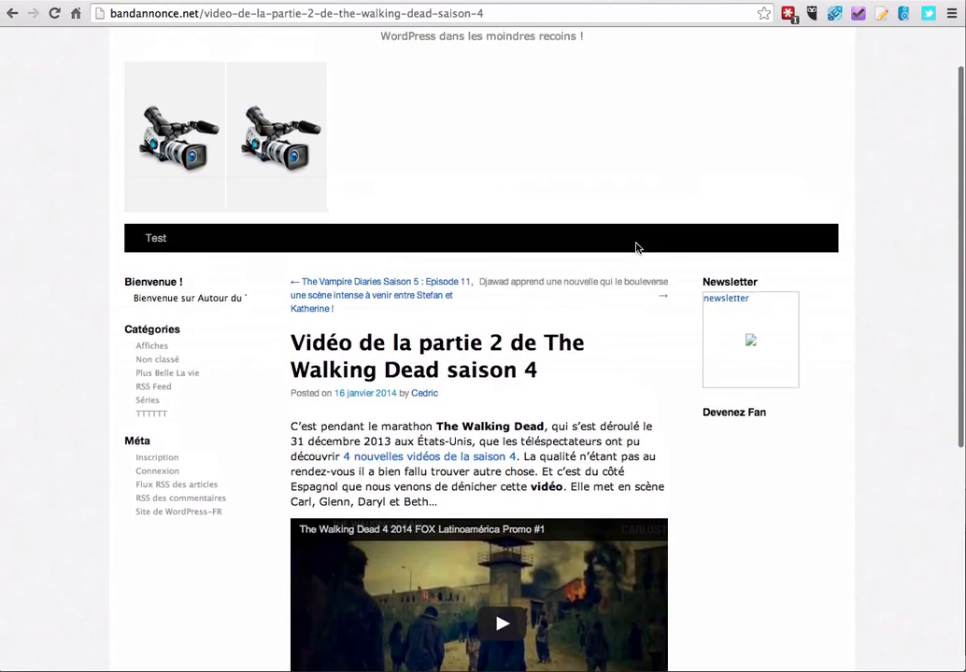
scroll(636, 247, down, 5)
scroll(636, 247, up, 3)
scroll(636, 247, down, 3)
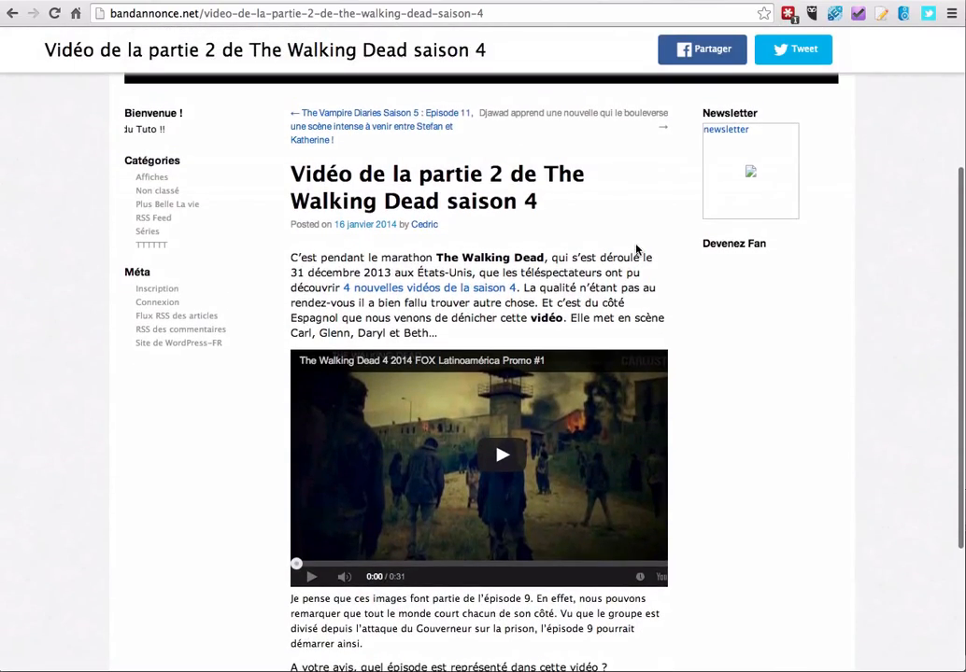
scroll(636, 247, down, 4)
scroll(724, 325, up, 3)
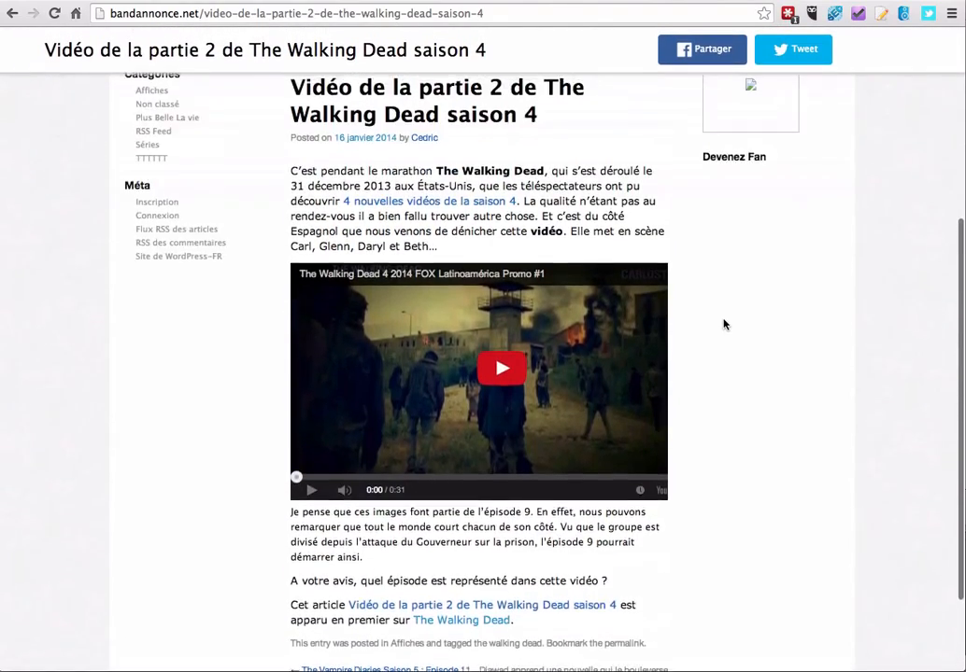
scroll(724, 324, down, 3)
scroll(723, 324, up, 3)
scroll(724, 324, down, 3)
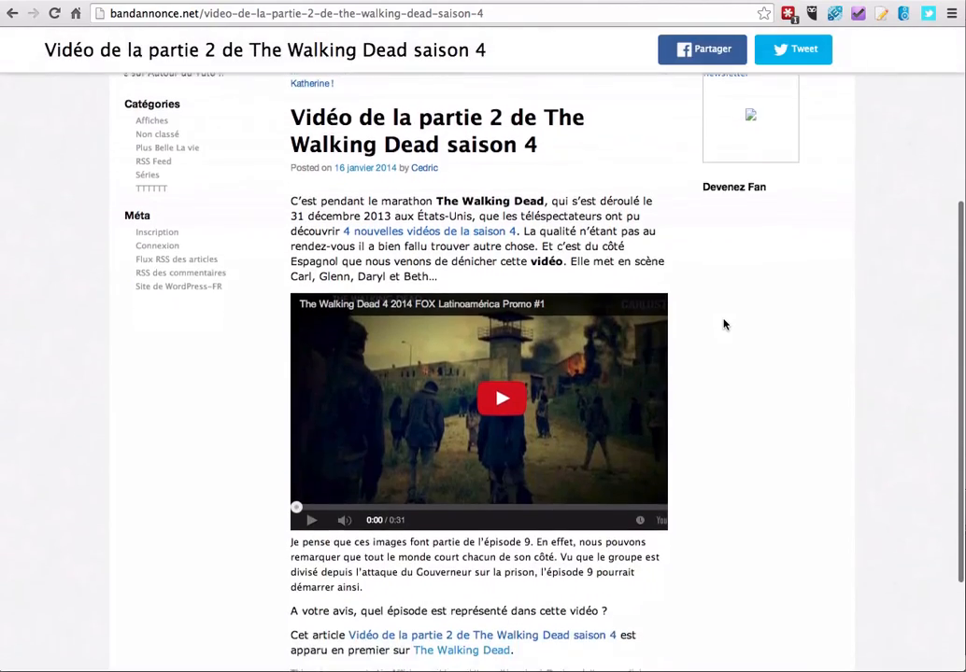
scroll(724, 324, up, 5)
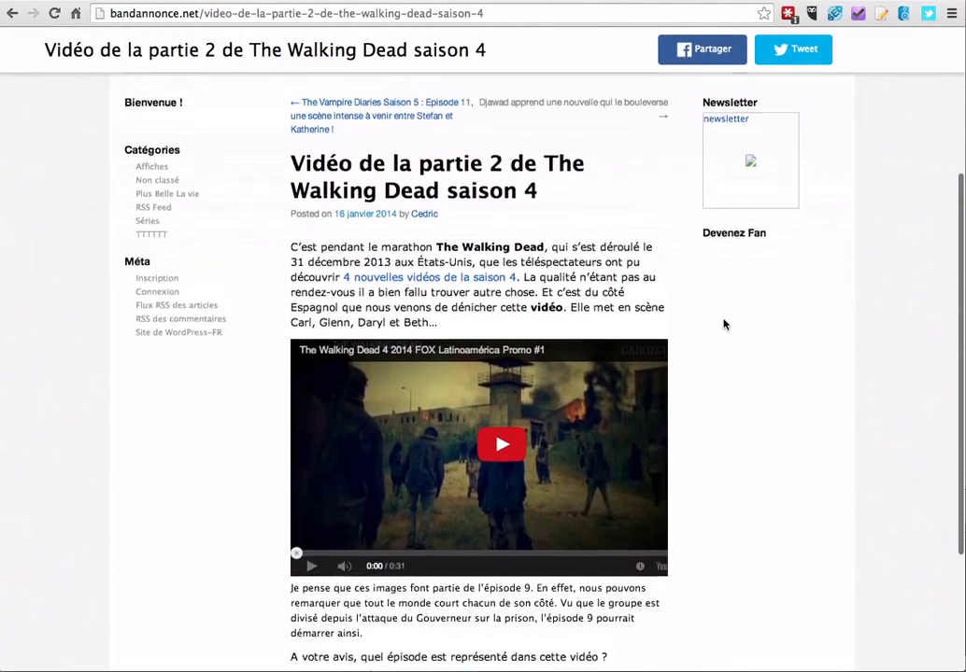
scroll(723, 324, down, 4)
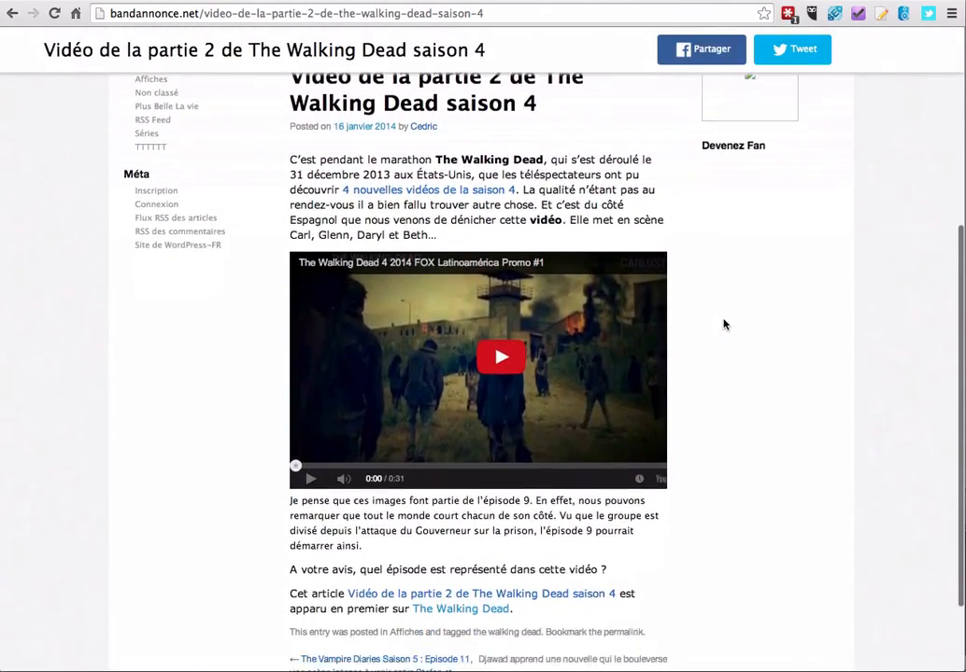
scroll(724, 324, up, 3)
scroll(724, 324, down, 3)
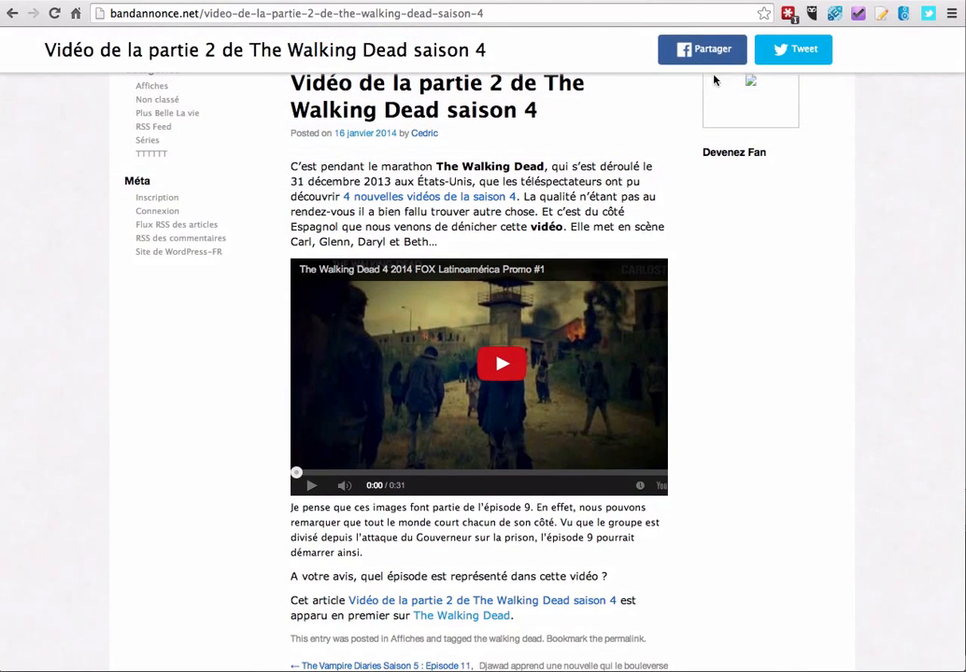
Open the sticky header's Twitter share window, check the proposed title, article link and account mention, and close it without tweeting.
click(805, 50)
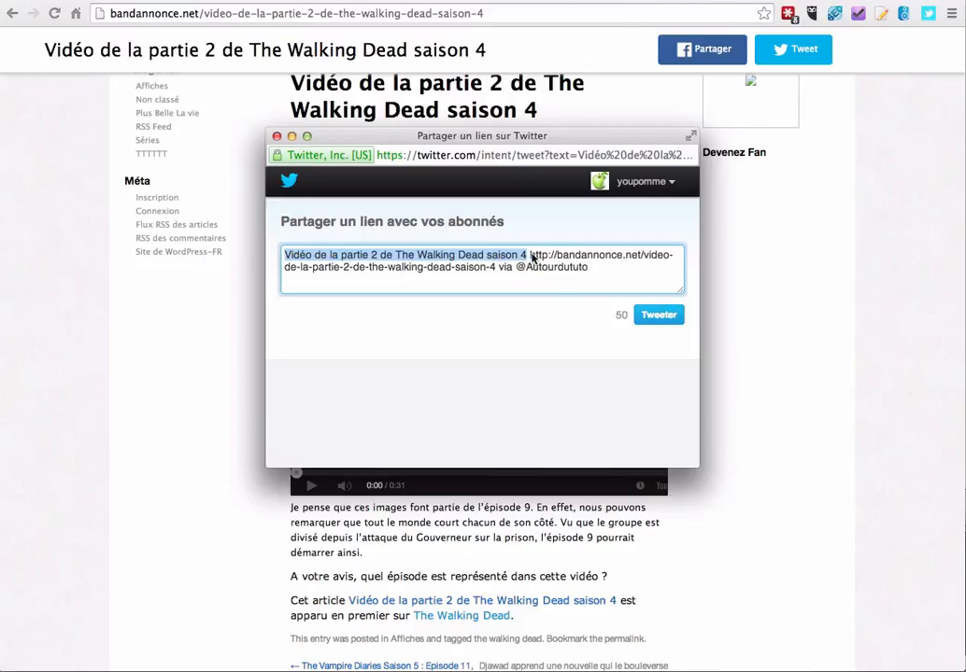
drag(532, 256, 497, 268)
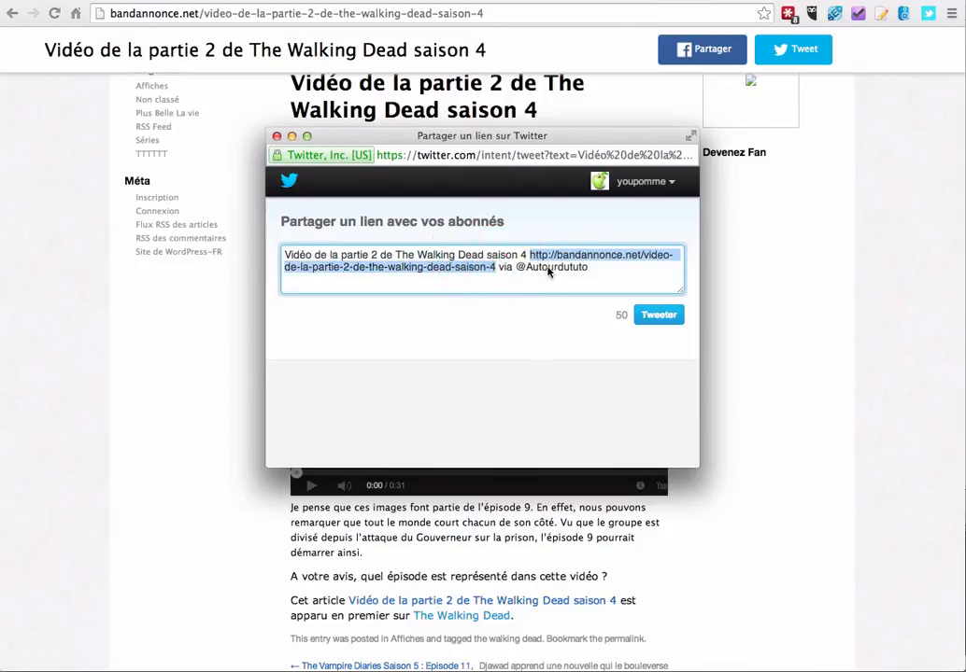
double_click(548, 269)
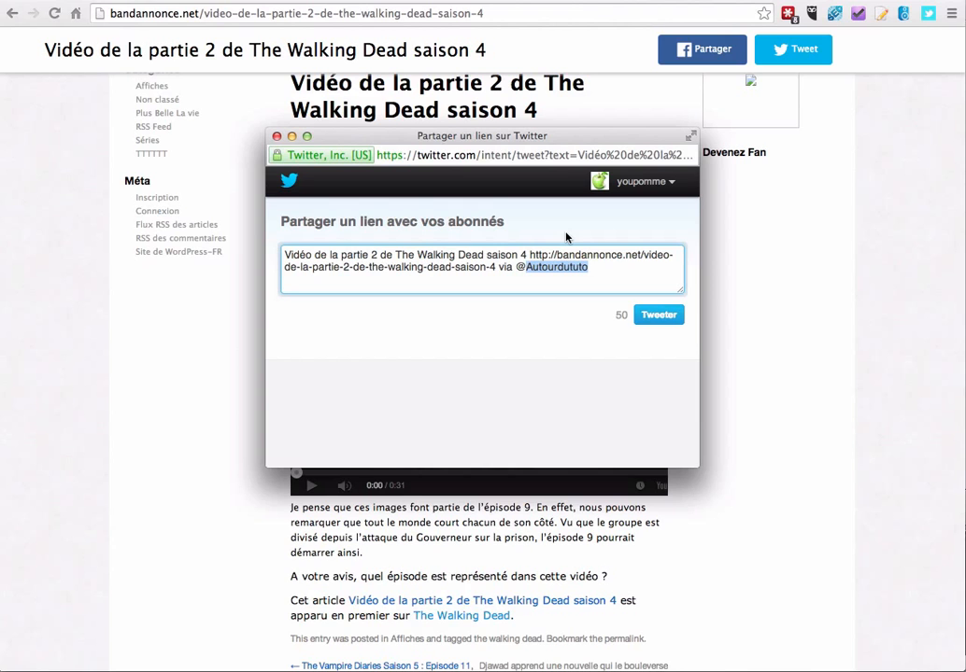
click(277, 137)
scroll(606, 243, up, 5)
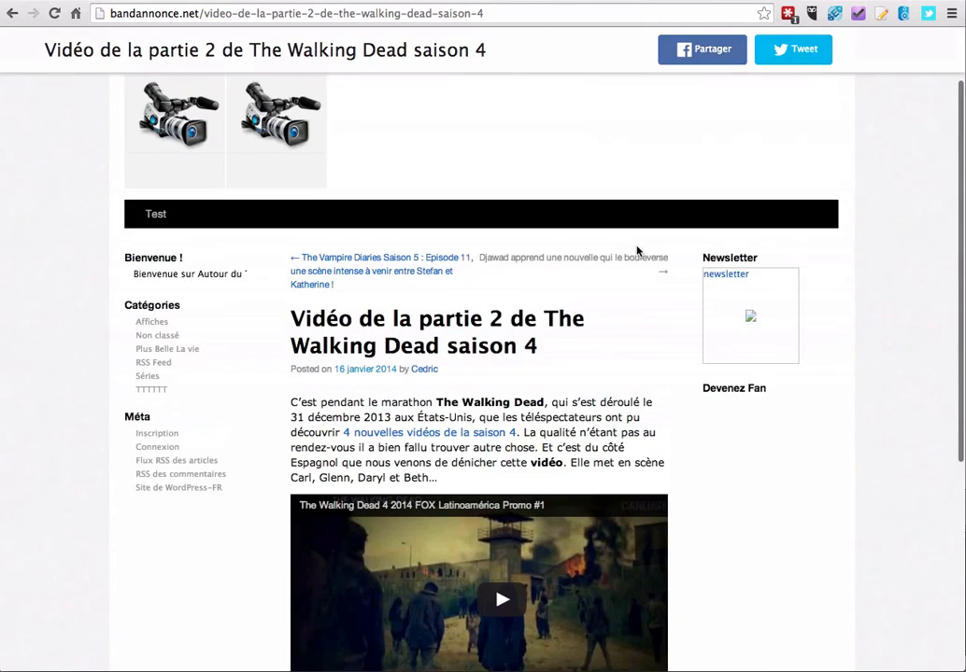
scroll(638, 250, down, 3)
scroll(637, 250, down, 2)
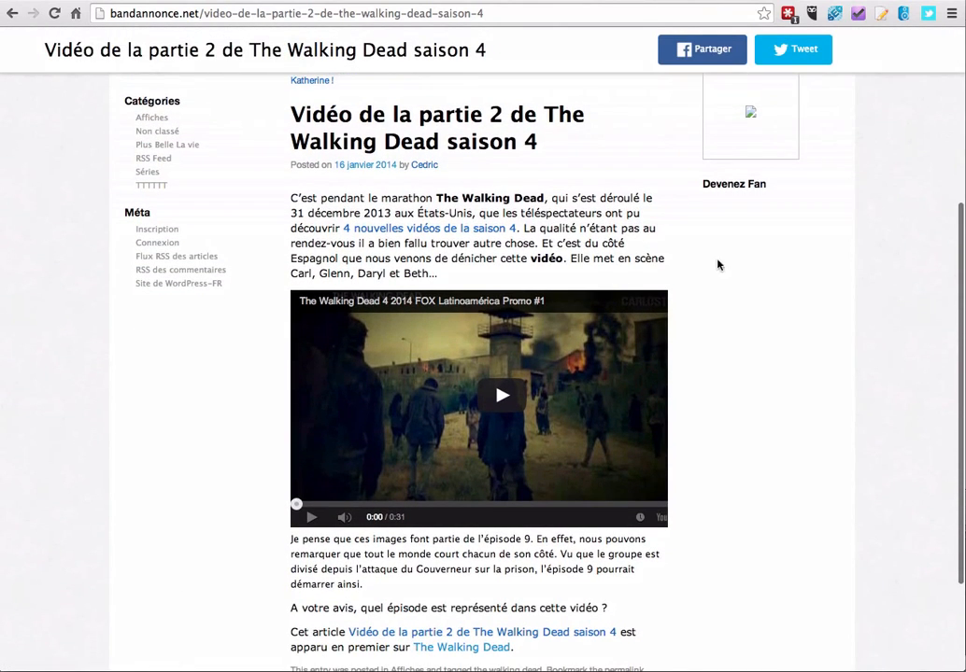